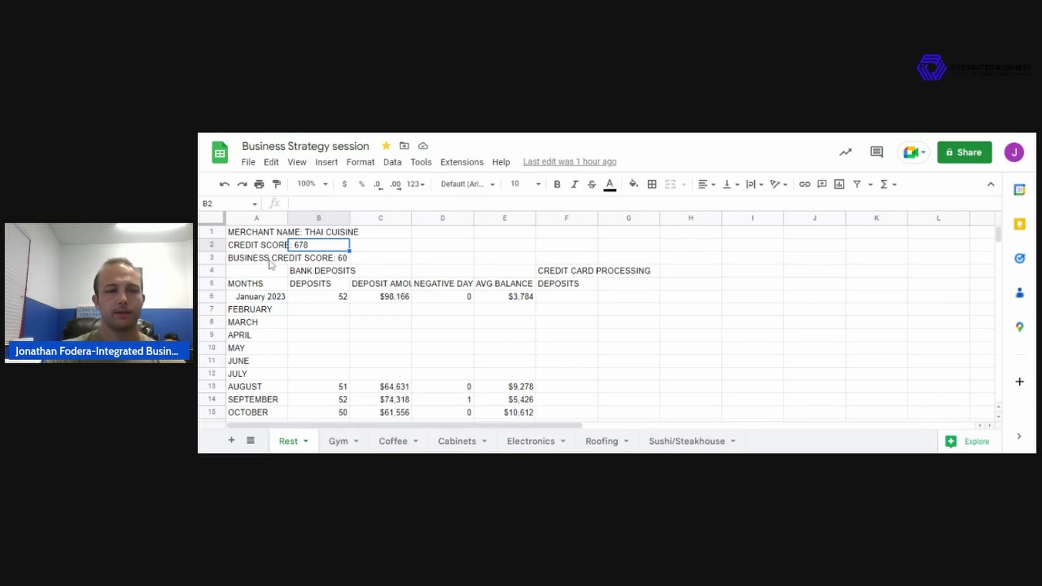
# Step: Review the merchant name, credit score and business credit score entries in the header rows of the Rest sheet
pyautogui.click(259, 234)
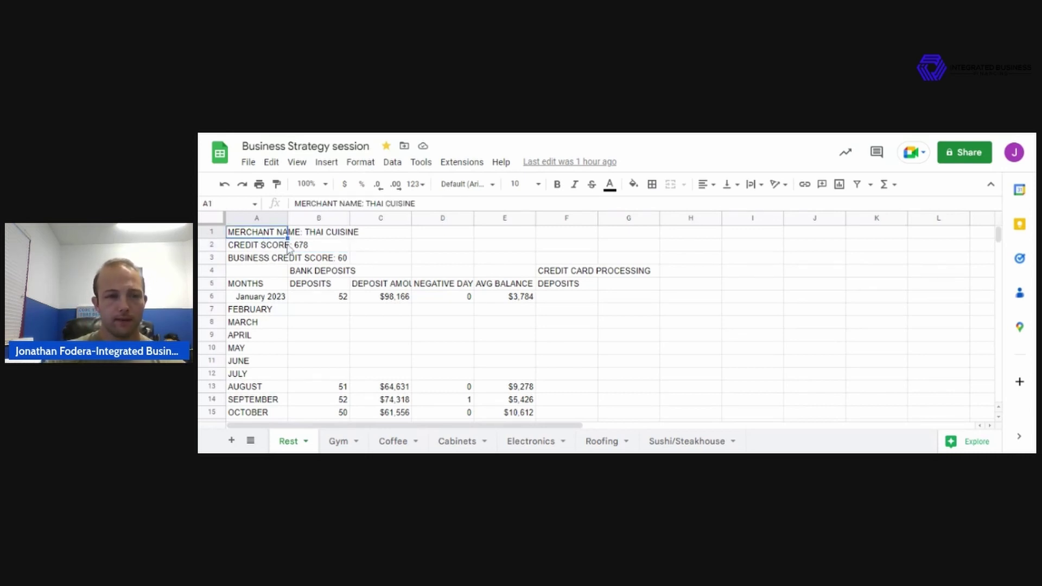
pyautogui.click(326, 236)
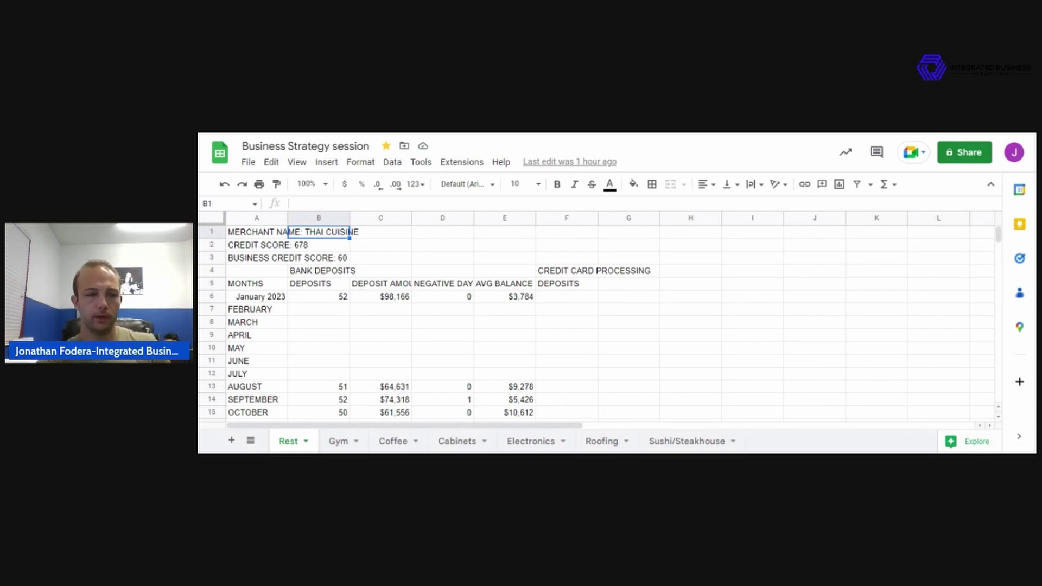
pyautogui.click(263, 245)
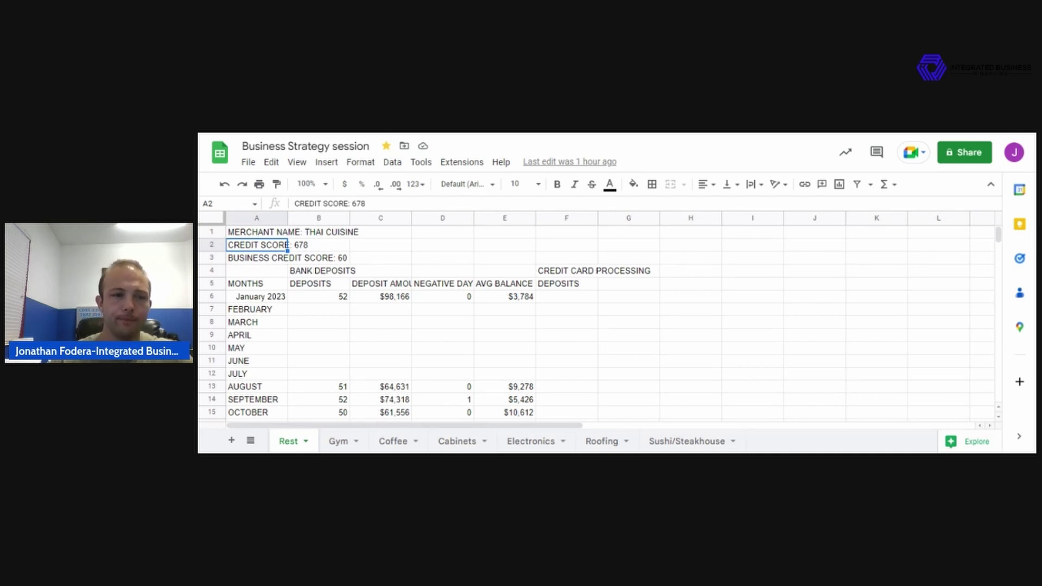
pyautogui.click(264, 260)
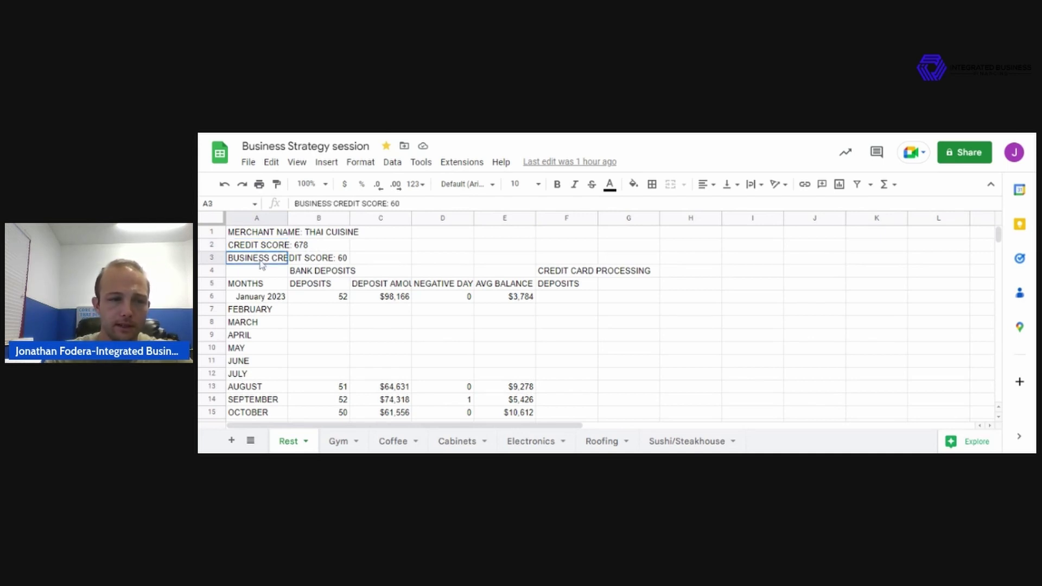
pyautogui.click(335, 263)
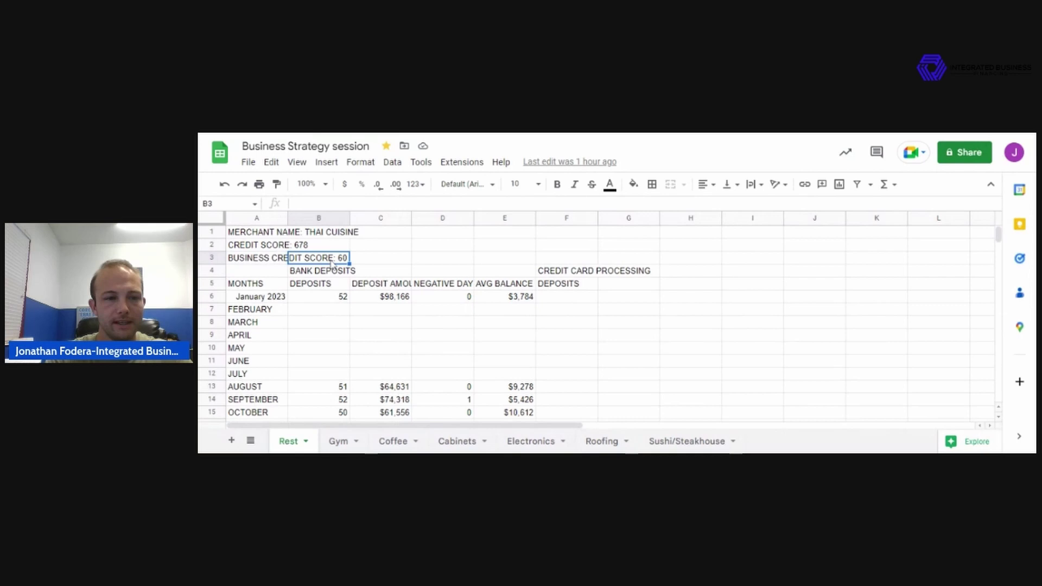
pyautogui.click(213, 259)
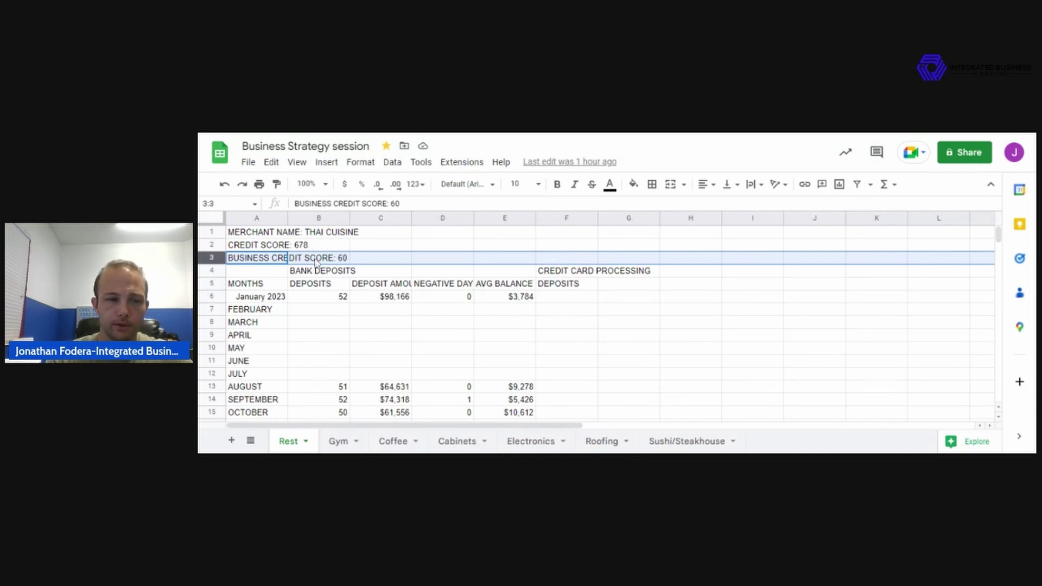
# Step: Examine the monthly bank deposit counts and deposit amounts on the Rest sheet, including the January 2023 amount
pyautogui.scroll(-1, 472, 287)
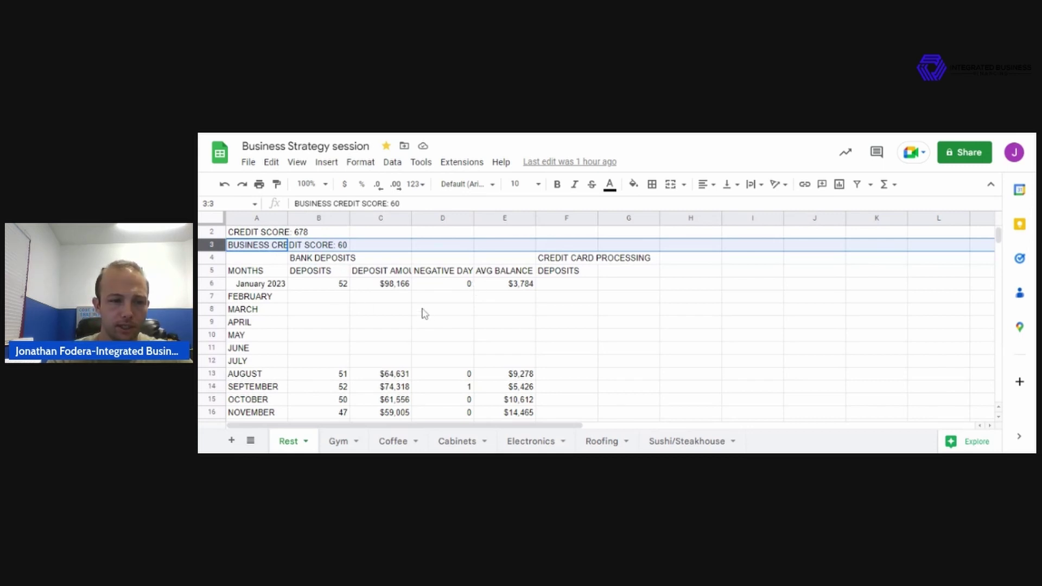
pyautogui.scroll(-1, 424, 314)
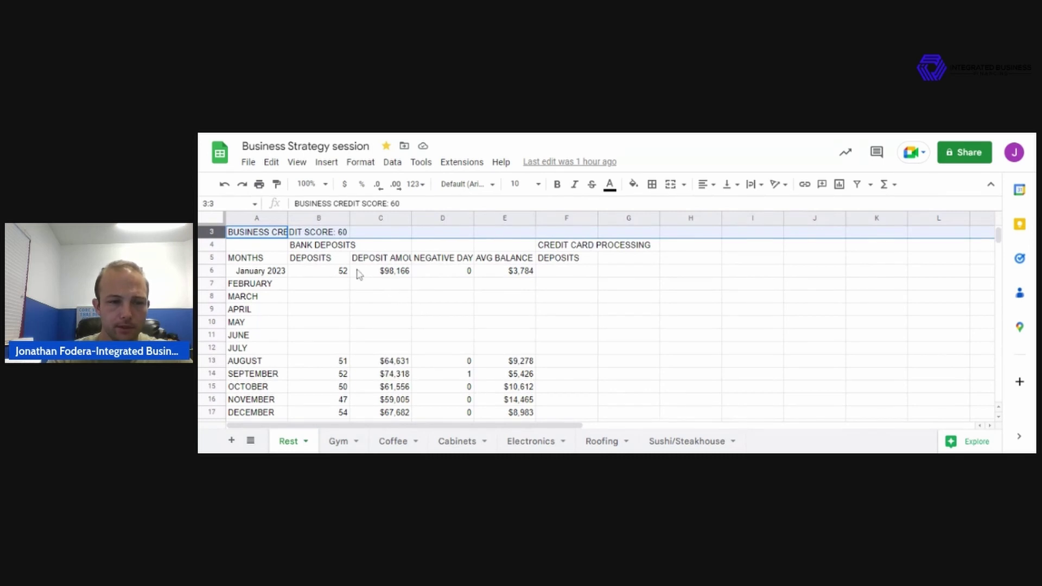
pyautogui.click(325, 219)
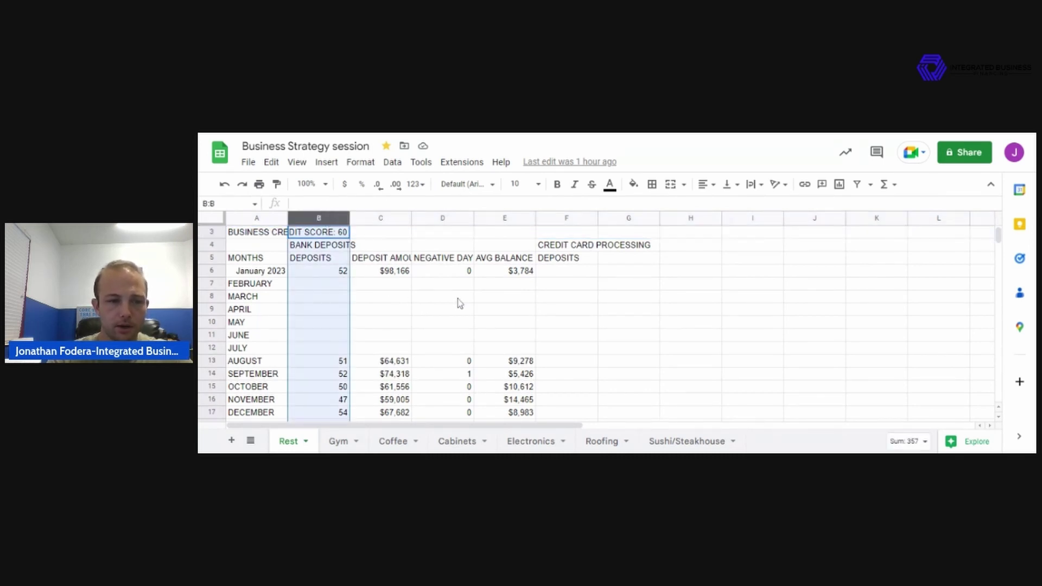
pyautogui.scroll(-2, 459, 303)
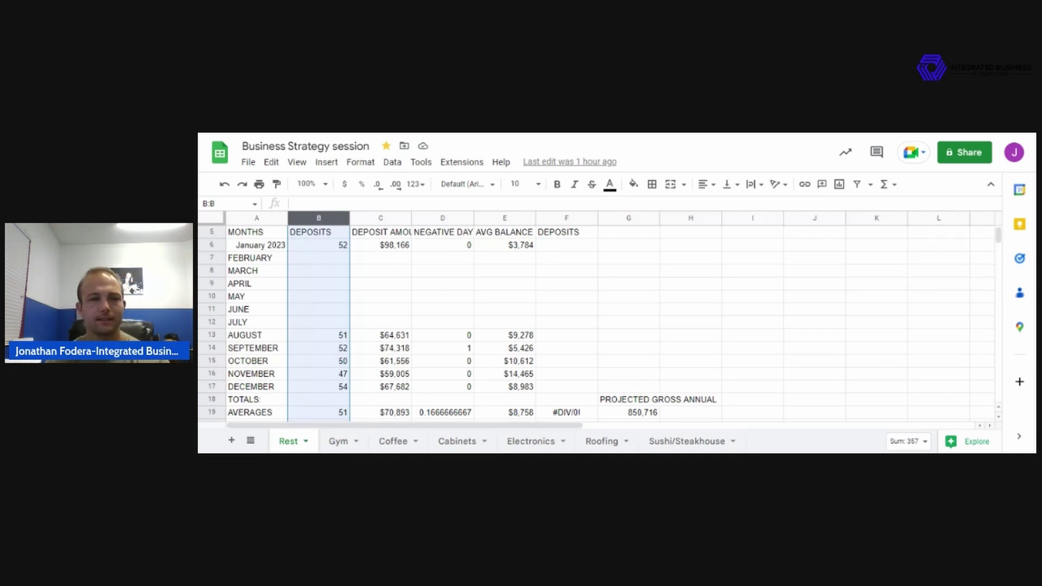
pyautogui.click(378, 218)
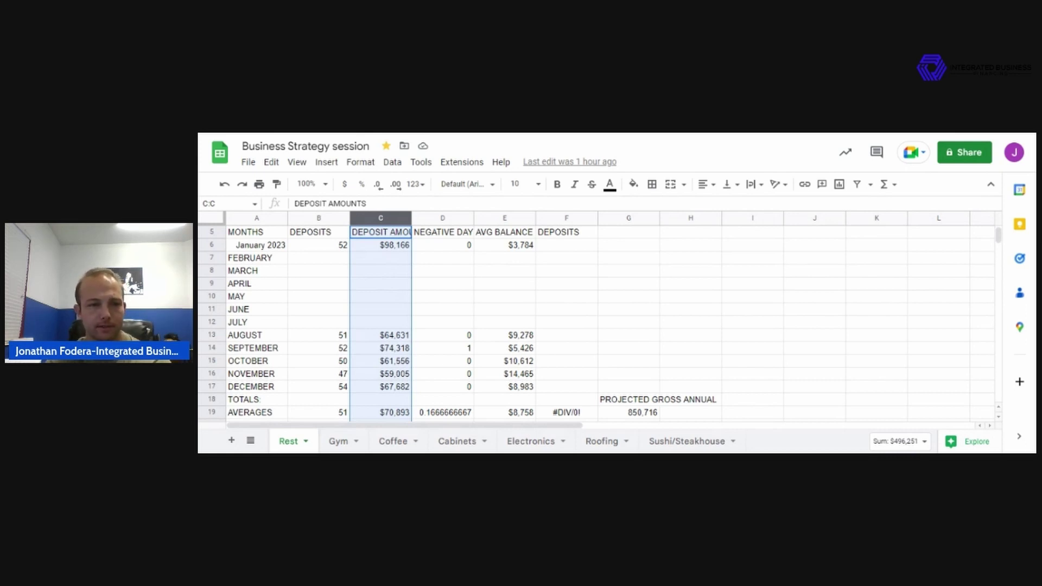
pyautogui.click(389, 247)
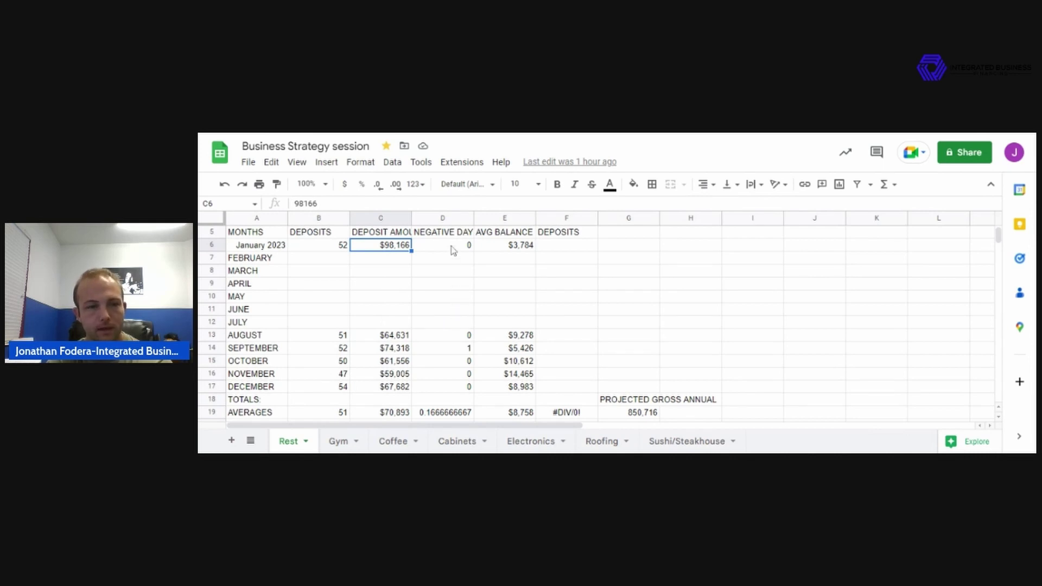
# Step: Examine the restaurant's negative days and average balance columns, along with its projected gross annual figure
pyautogui.click(451, 246)
pyautogui.click(443, 218)
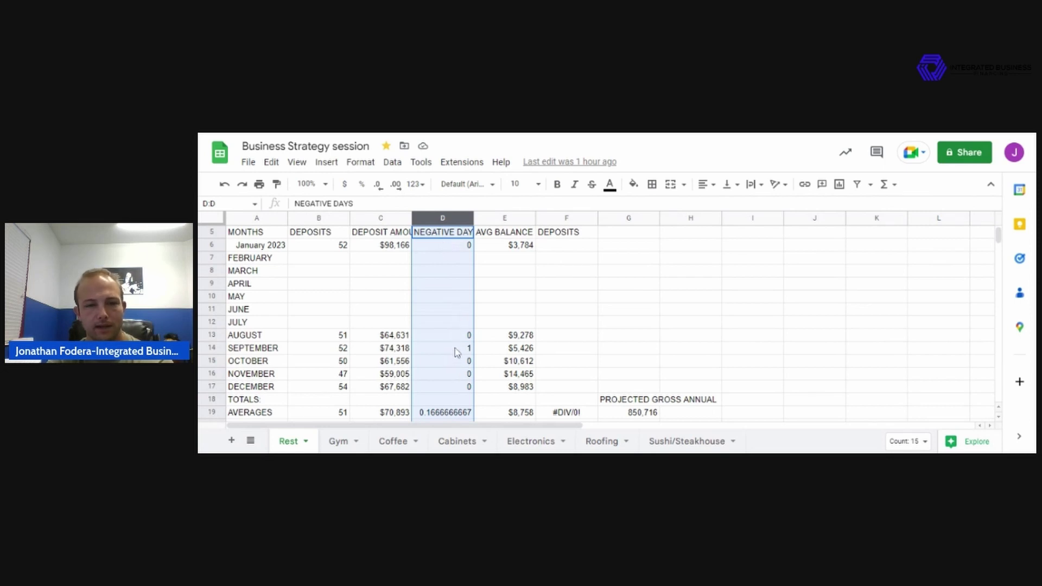
pyautogui.click(579, 287)
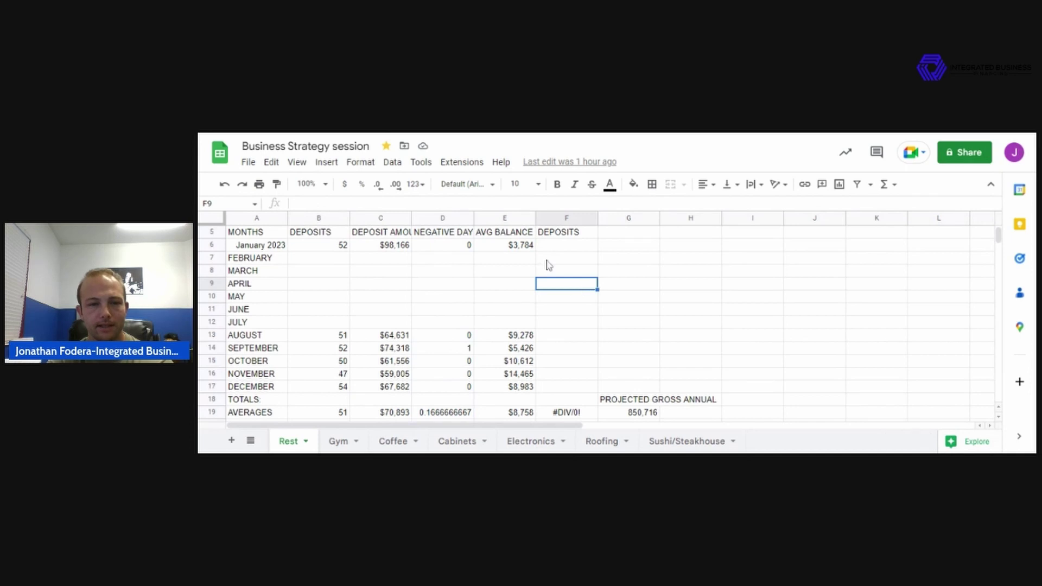
pyautogui.click(501, 219)
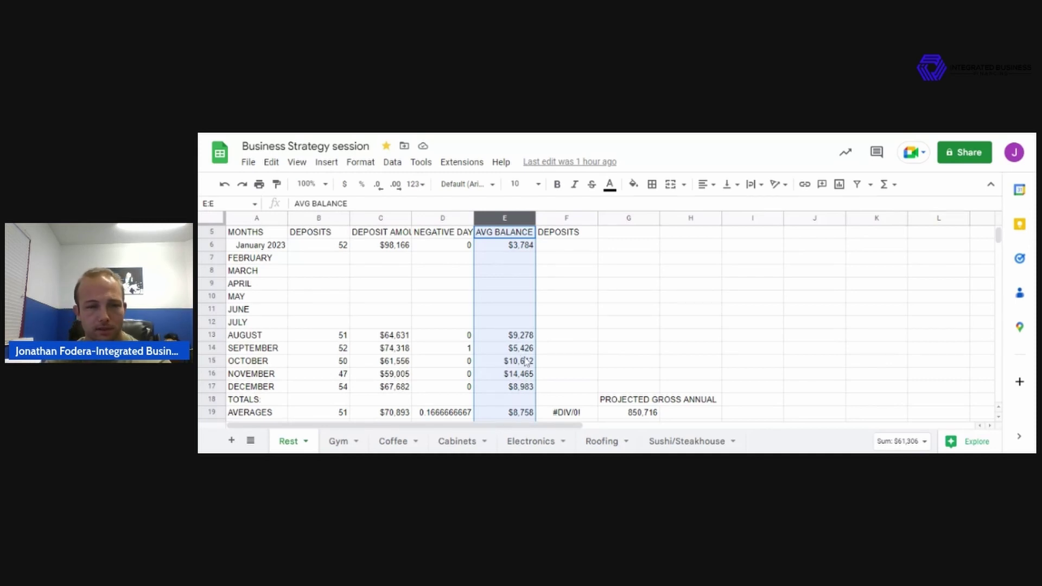
pyautogui.click(516, 251)
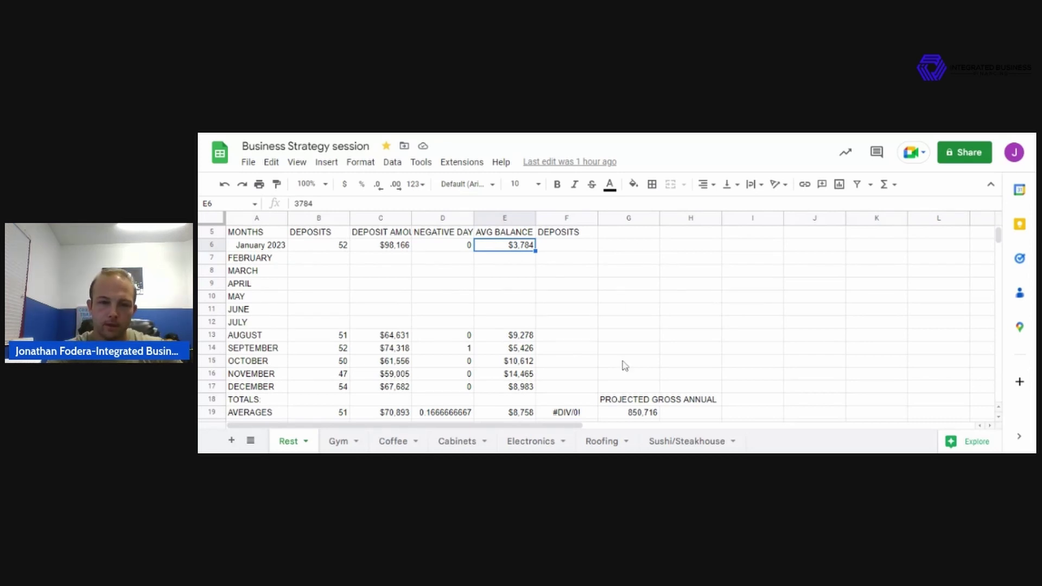
pyautogui.click(642, 414)
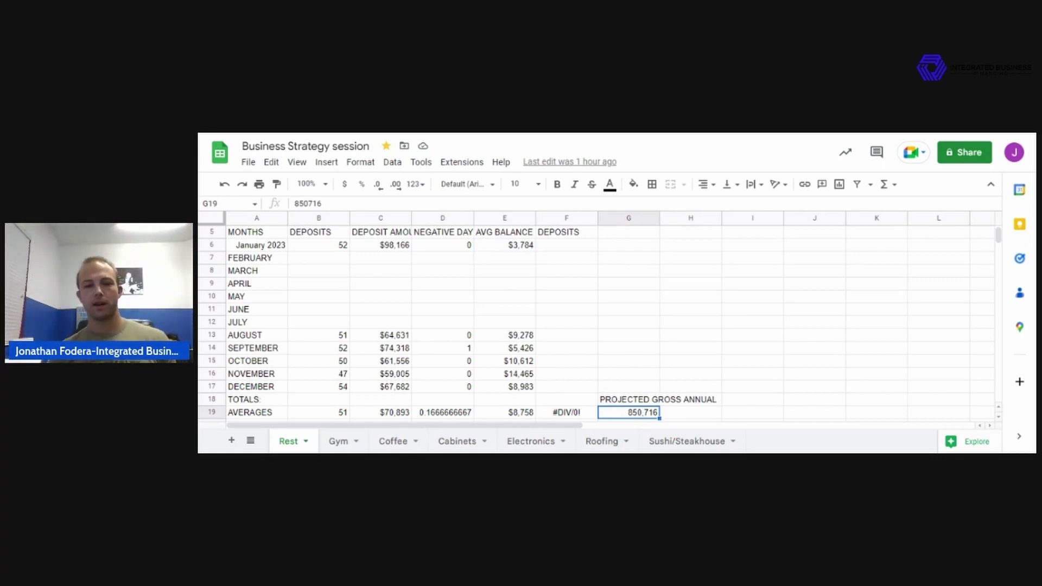
# Step: Review the restaurant's merchant details below the averages, focusing on outstanding advances and time in business
pyautogui.scroll(-3, 632, 352)
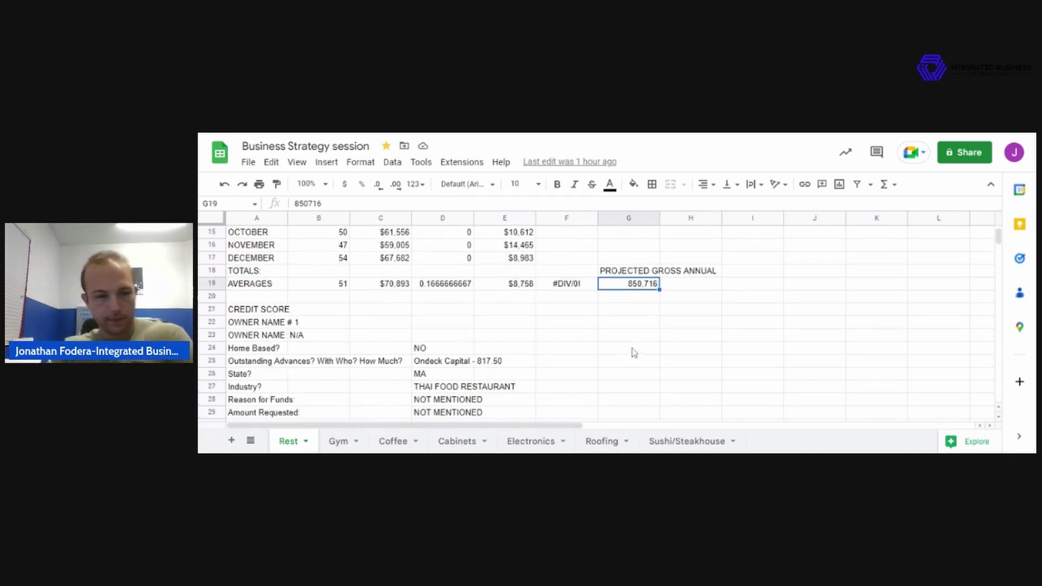
pyautogui.click(211, 361)
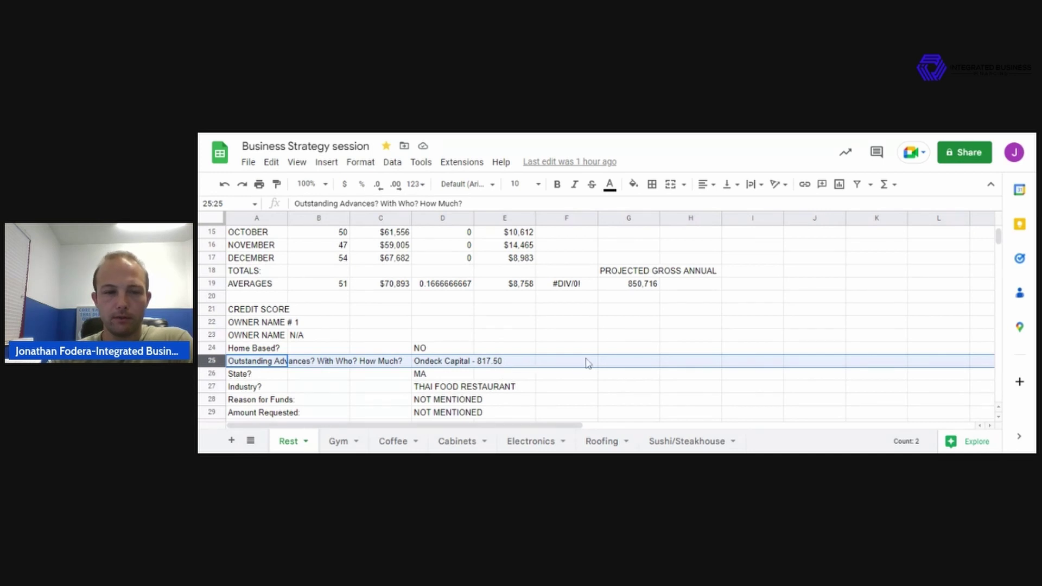
pyautogui.scroll(-2, 588, 363)
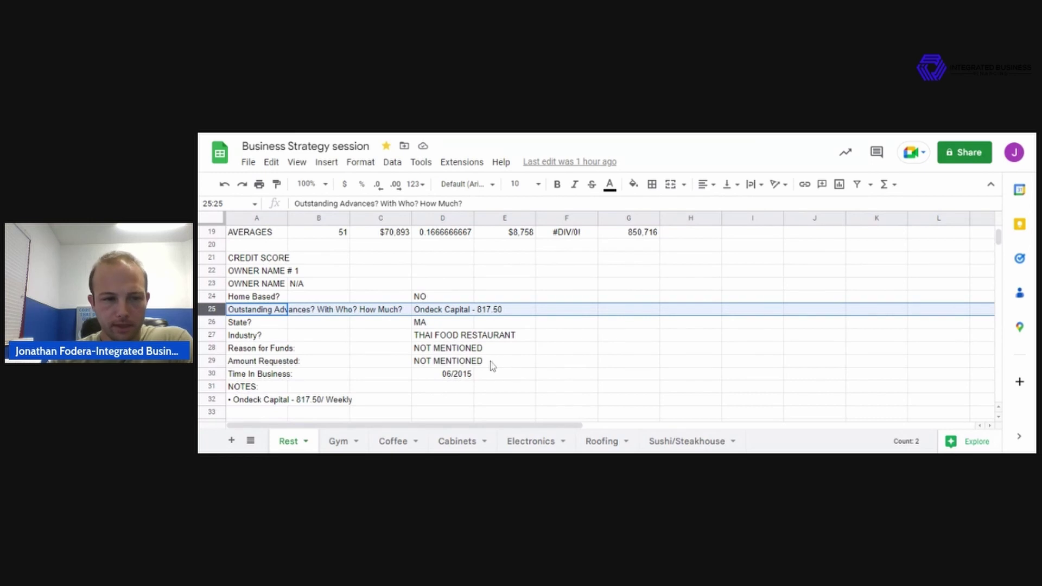
pyautogui.click(439, 377)
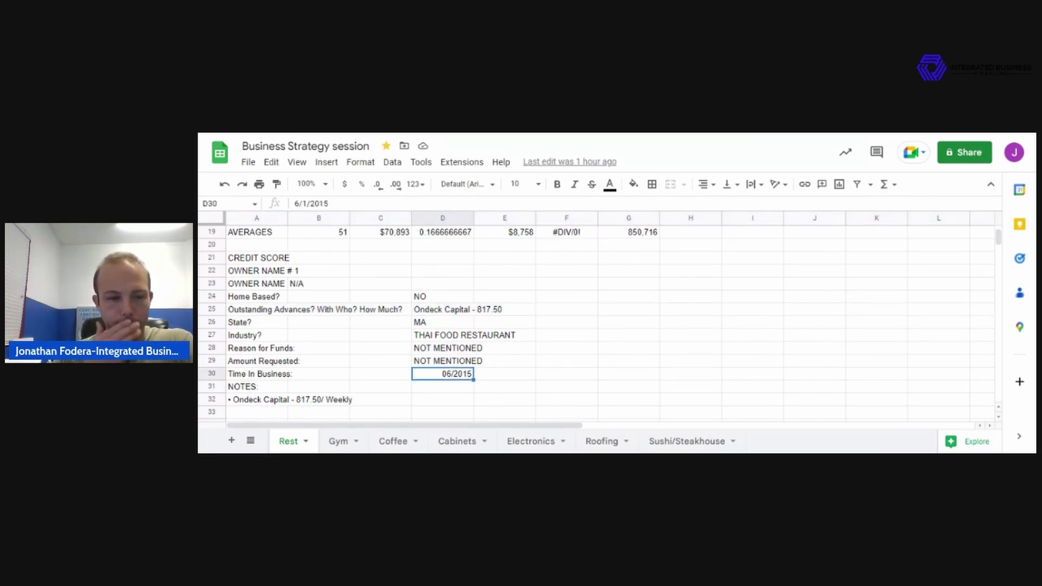
pyautogui.scroll(5, 611, 303)
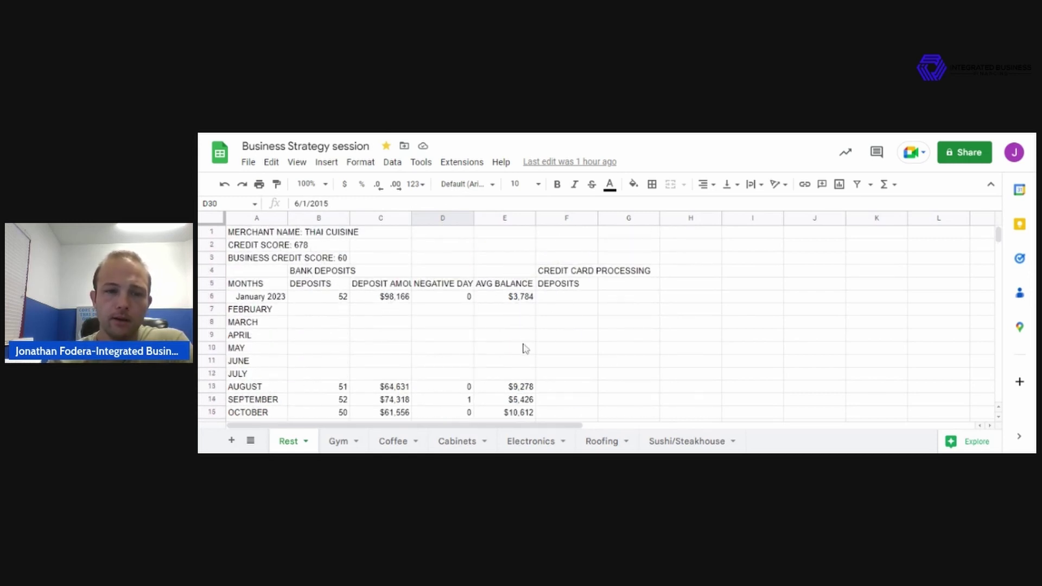
pyautogui.scroll(-2, 560, 337)
pyautogui.scroll(-5, 559, 337)
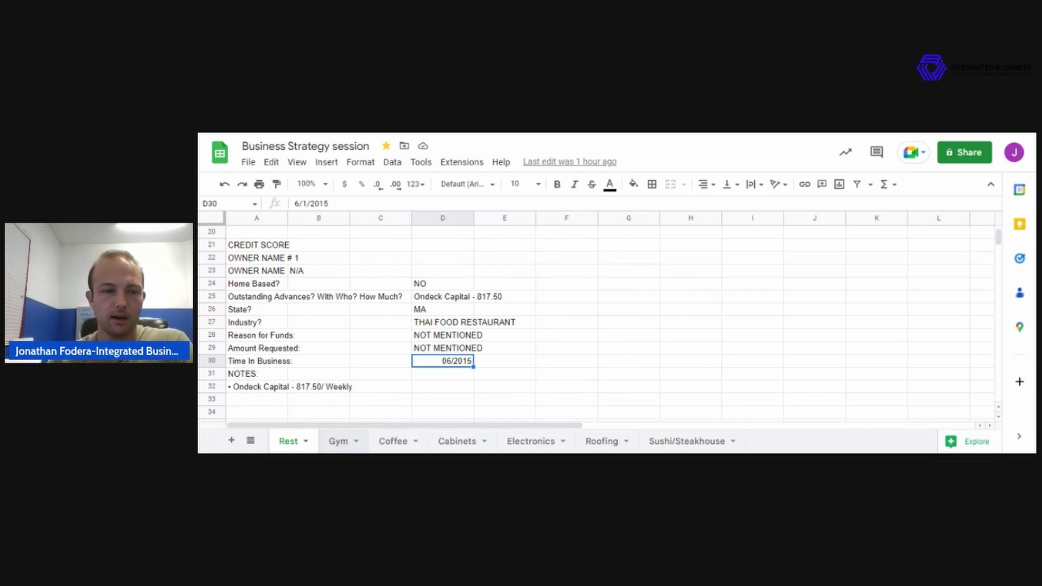
# Step: Switch to the Gym sheet and check its credit score and business credit score rows above the statements summary
pyautogui.click(338, 441)
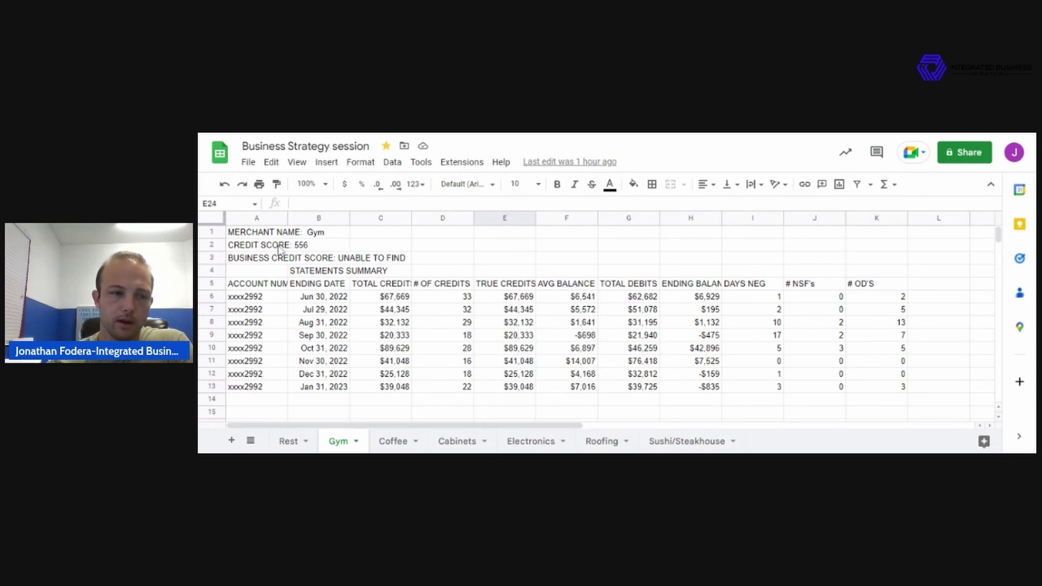
pyautogui.click(212, 245)
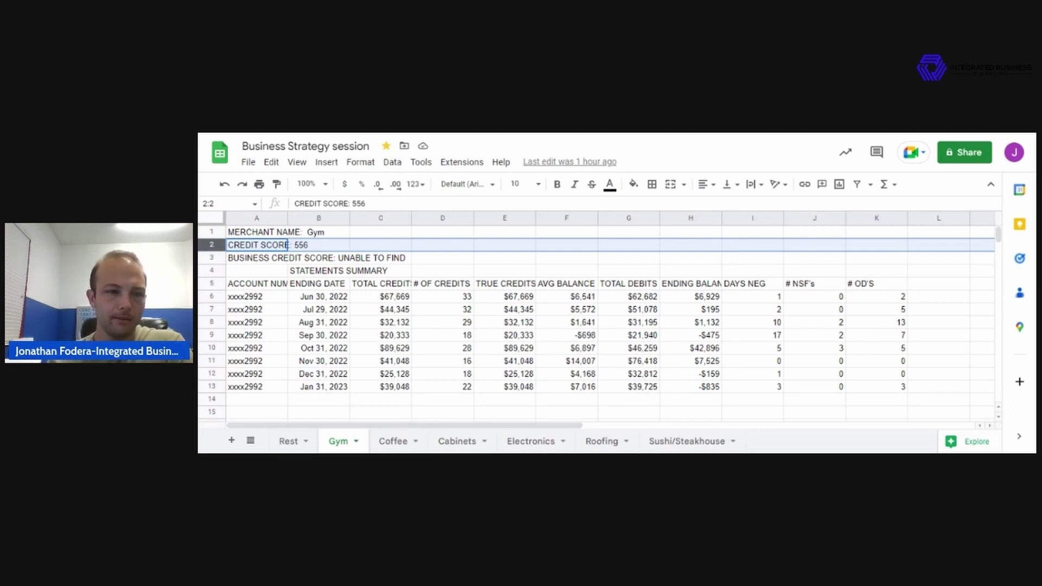
pyautogui.click(211, 258)
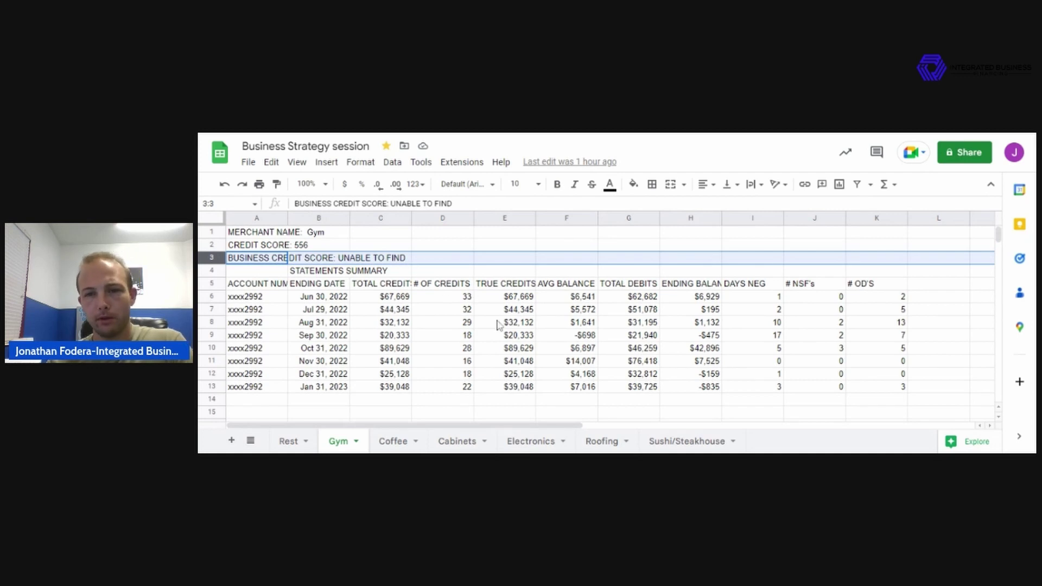
pyautogui.scroll(-1, 499, 323)
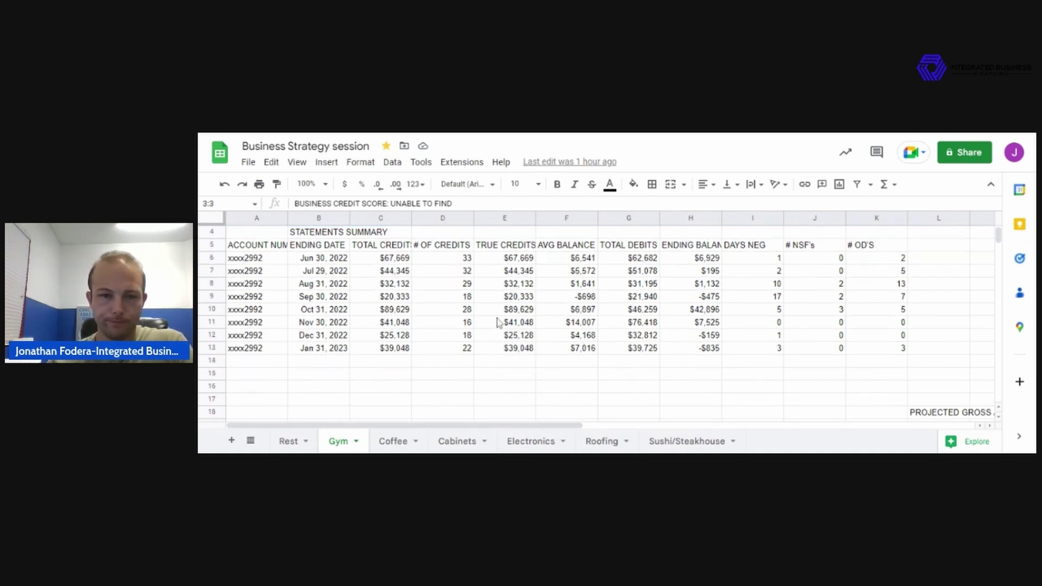
pyautogui.scroll(1, 498, 322)
pyautogui.scroll(1, 498, 323)
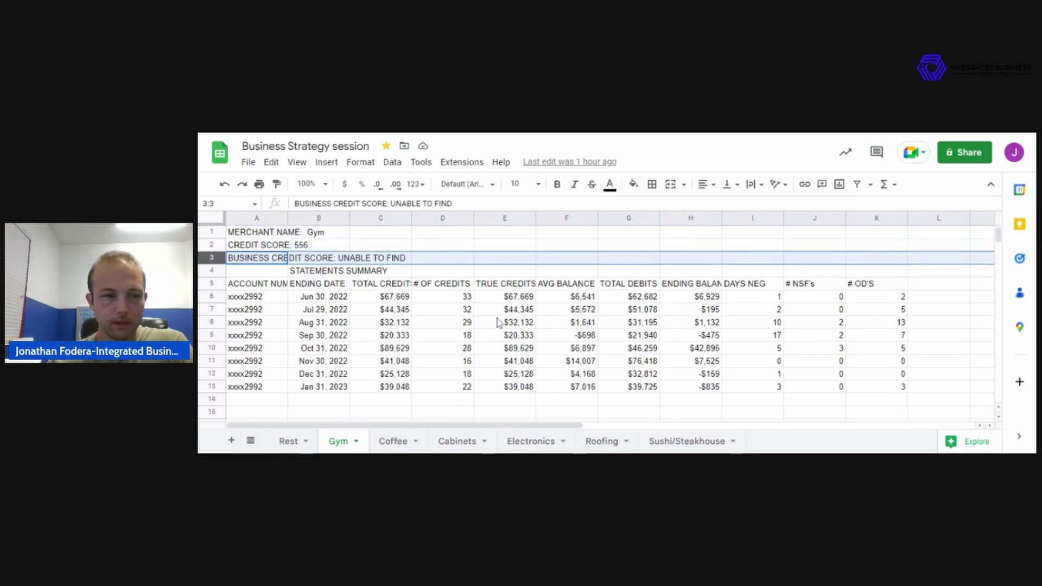
# Step: Highlight the gym's total credits from June 2022 to January 2023 and compare them with the averages row
pyautogui.moveTo(391, 300); pyautogui.dragTo(395, 390)
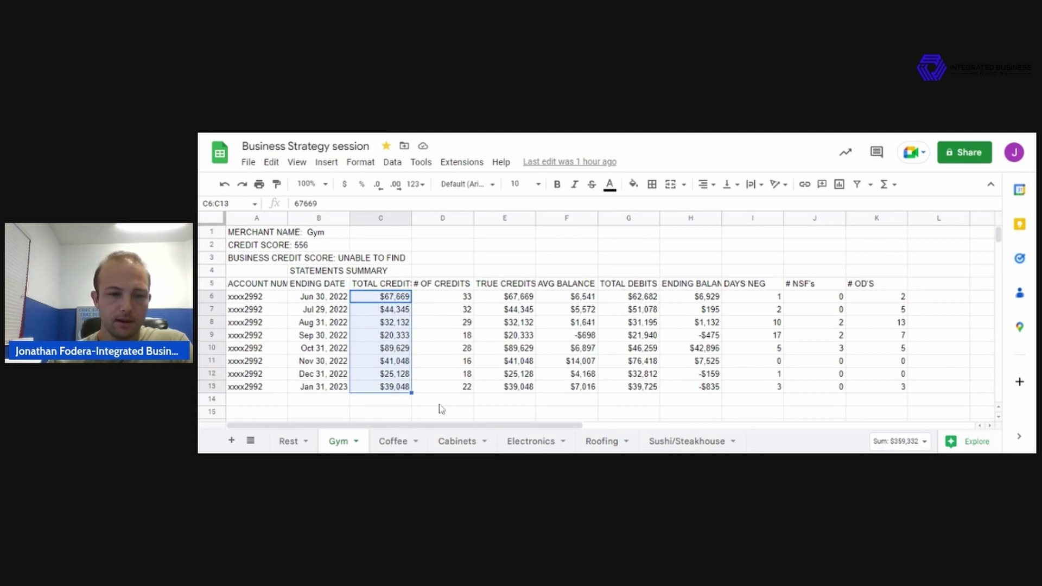
pyautogui.scroll(-2, 443, 409)
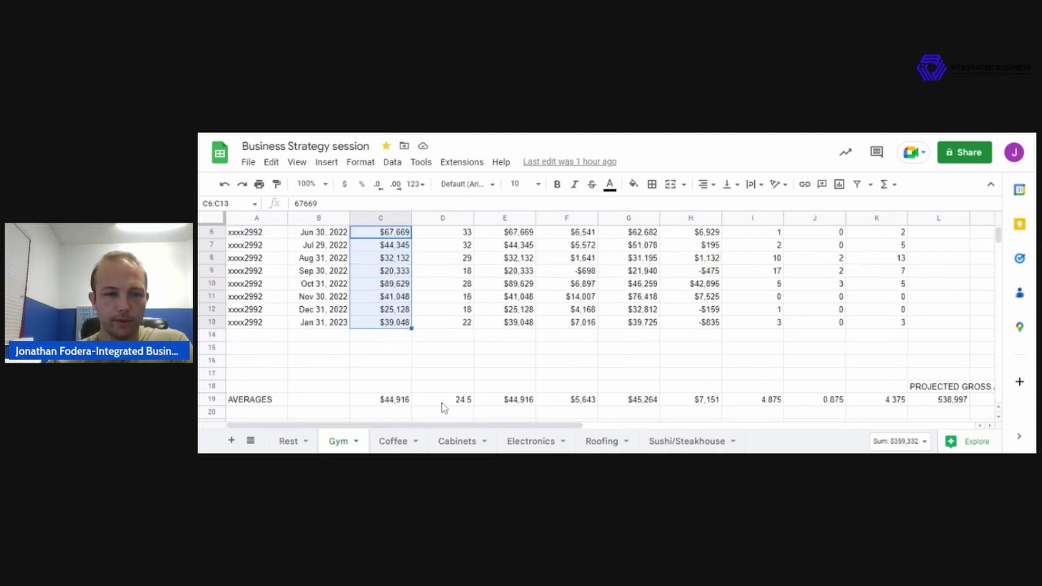
pyautogui.scroll(1, 443, 408)
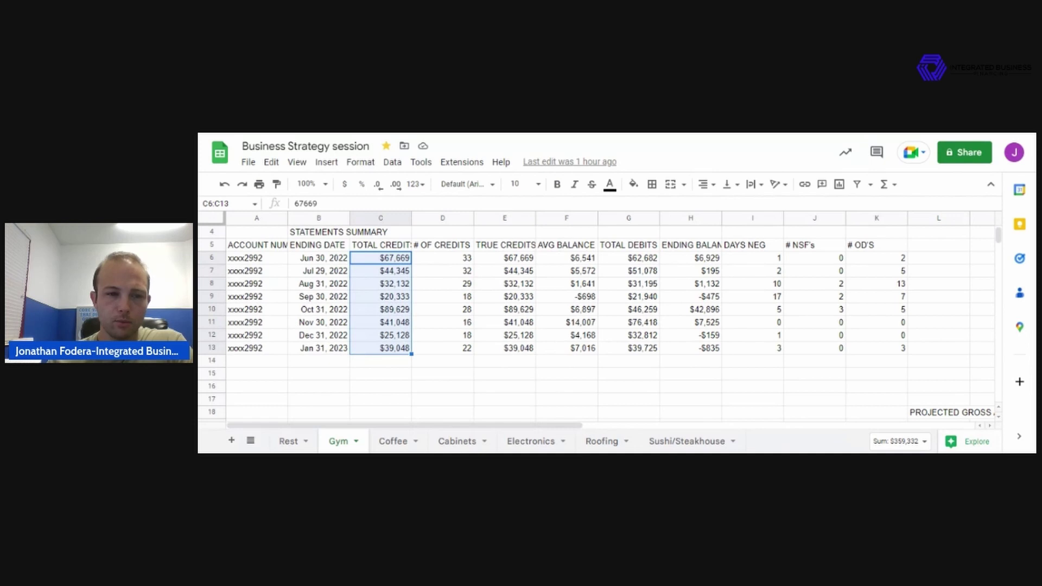
pyautogui.scroll(-3, 450, 374)
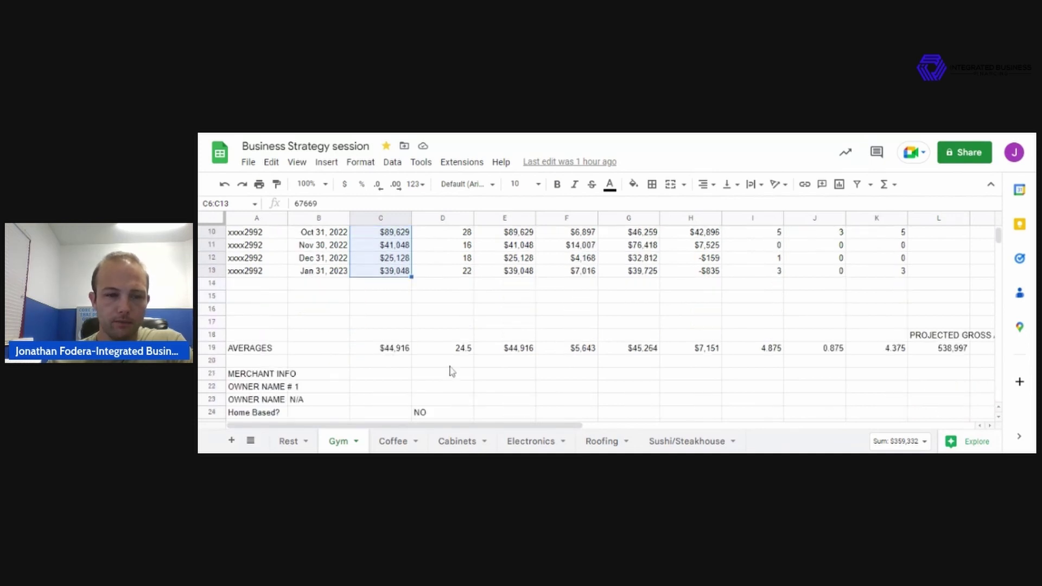
pyautogui.scroll(4, 450, 372)
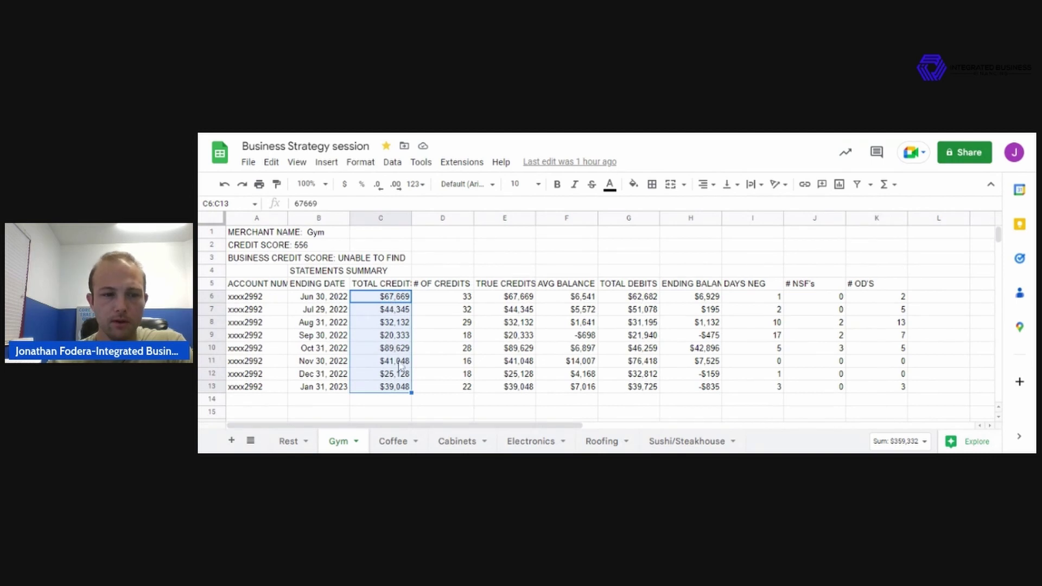
# Step: Highlight the gym's number of credits from June through December 2022 to examine the monthly deposit counts
pyautogui.click(461, 300)
pyautogui.moveTo(461, 300); pyautogui.dragTo(461, 381)
pyautogui.scroll(-2, 514, 370)
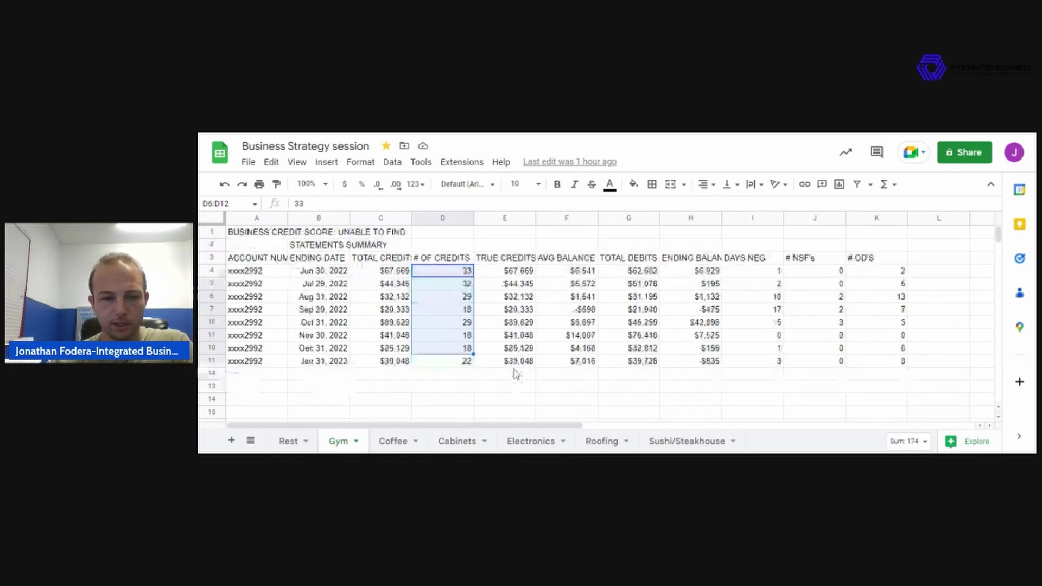
pyautogui.scroll(2, 514, 369)
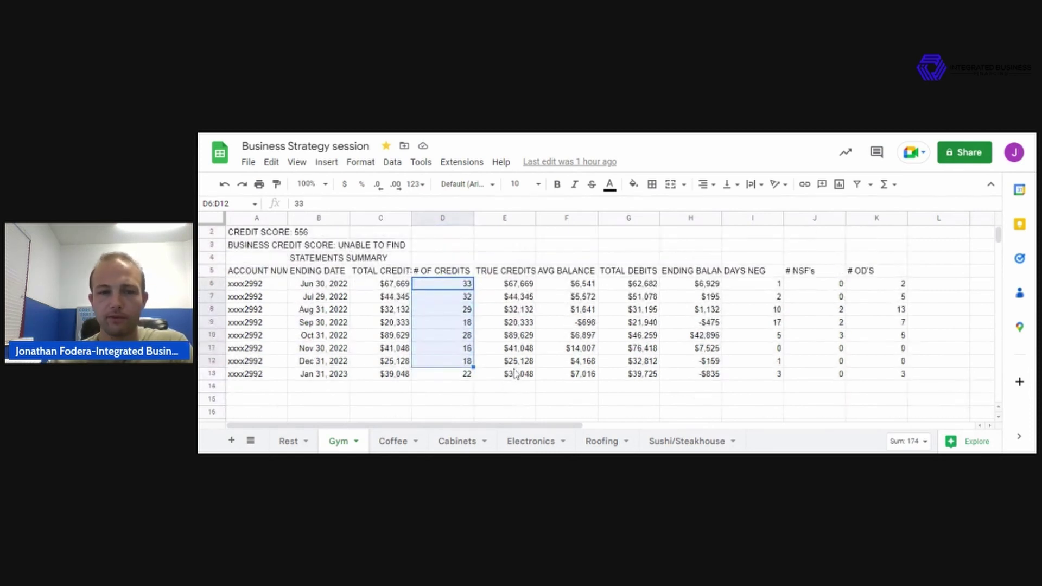
# Step: Highlight the gym's average balance column and its ending balance column to examine the monthly balances
pyautogui.click(575, 272)
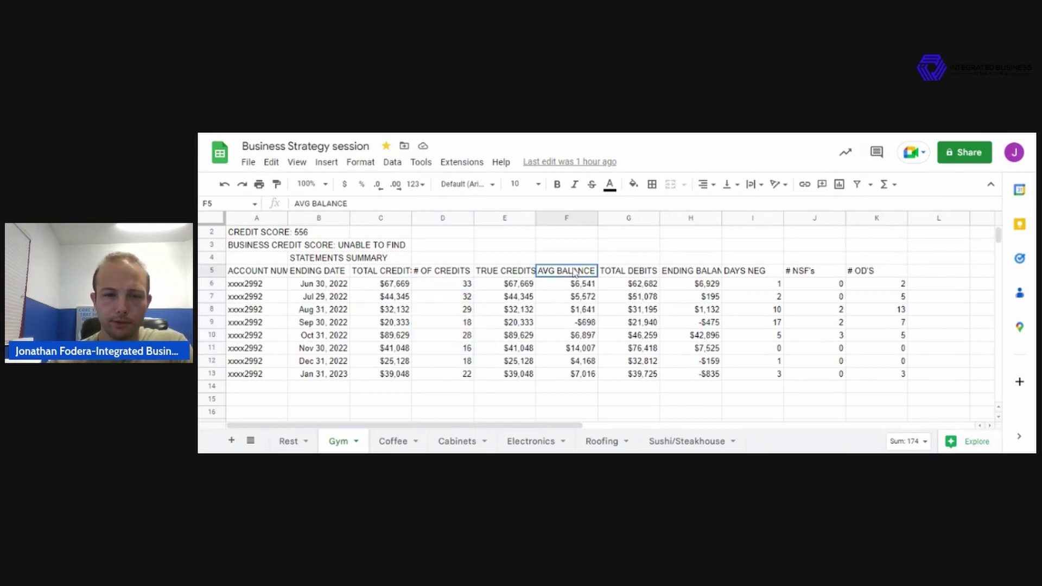
pyautogui.click(566, 217)
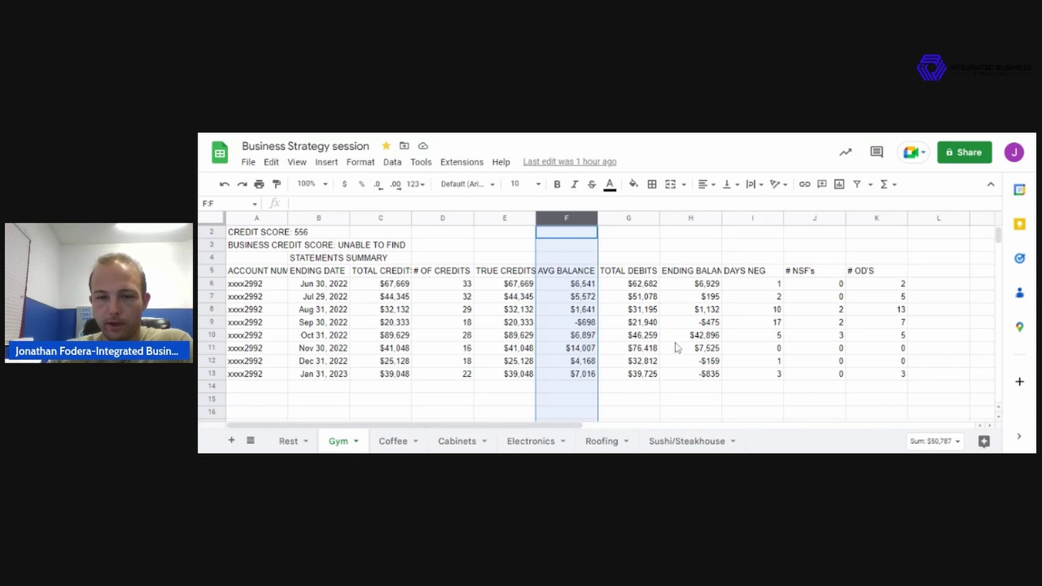
pyautogui.click(703, 218)
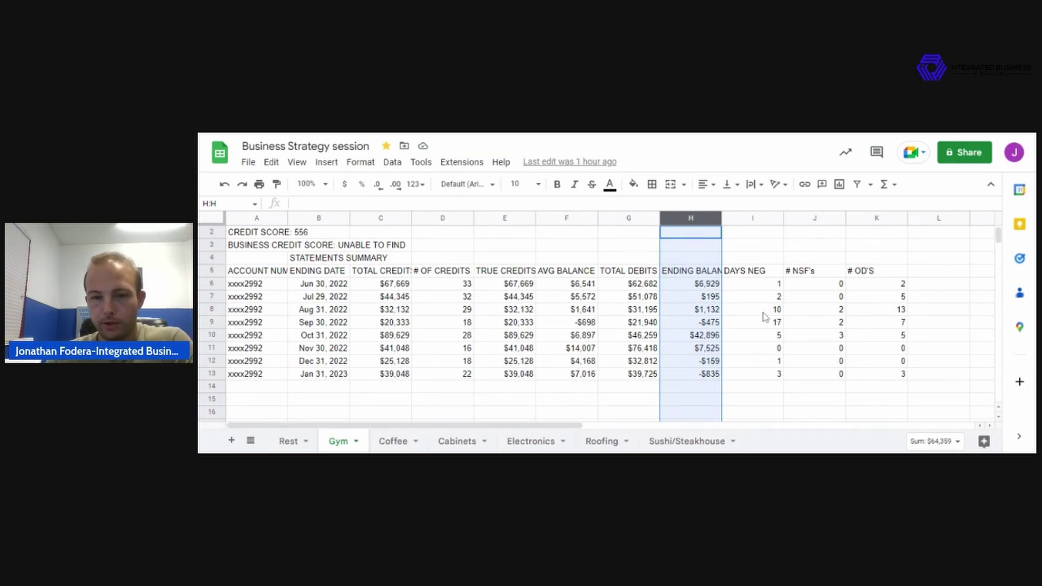
# Step: Highlight the gym's days negative, NSF and overdraft columns one after another and check them against the averages row
pyautogui.click(757, 219)
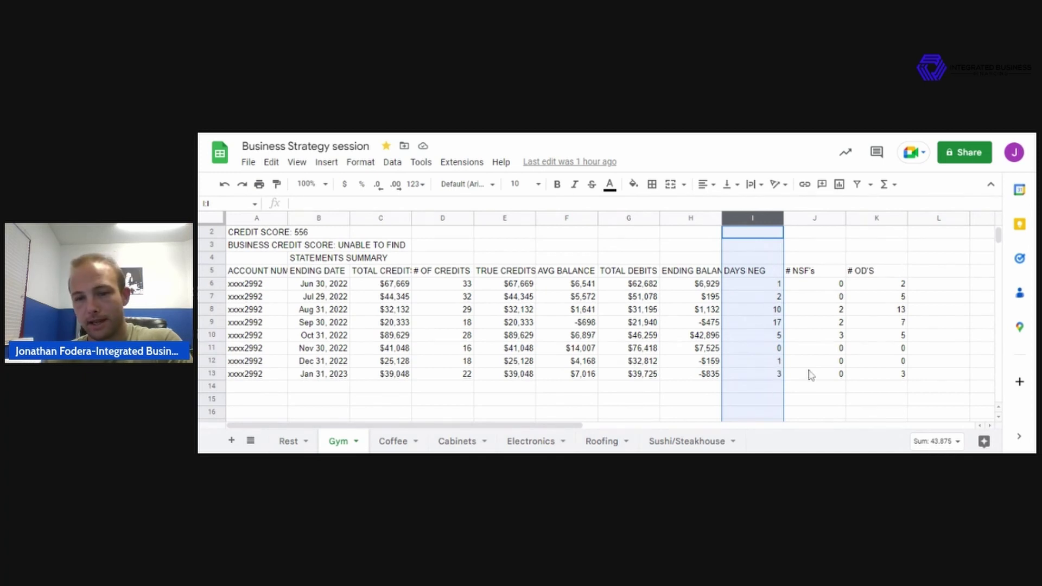
pyautogui.click(814, 218)
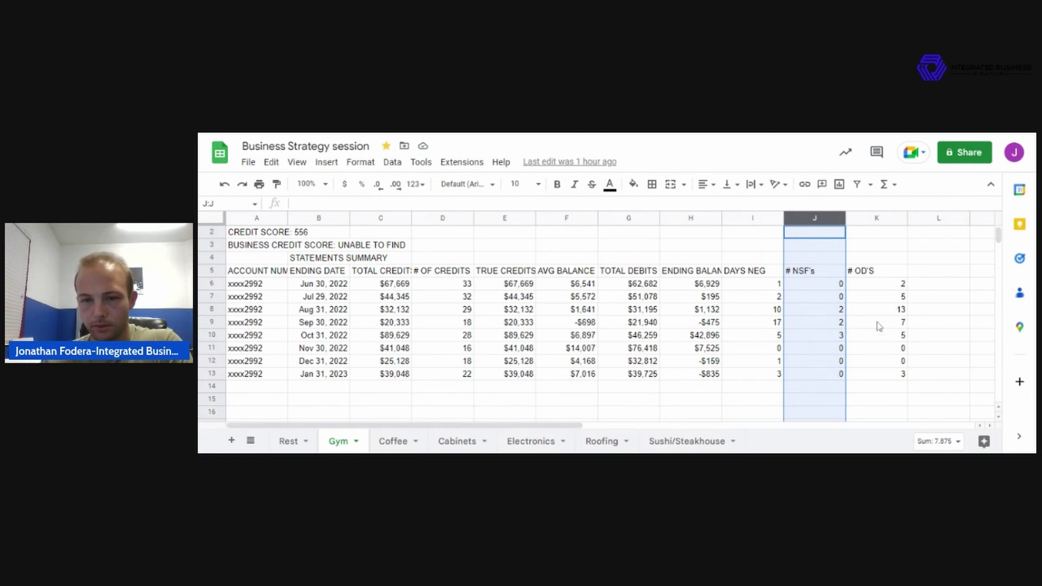
pyautogui.click(877, 218)
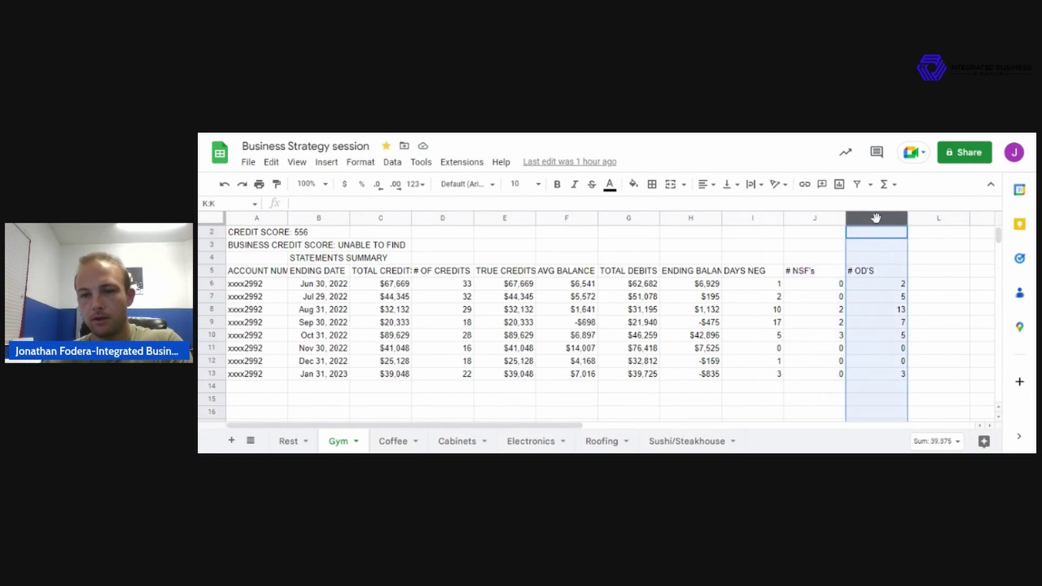
pyautogui.scroll(-3, 967, 336)
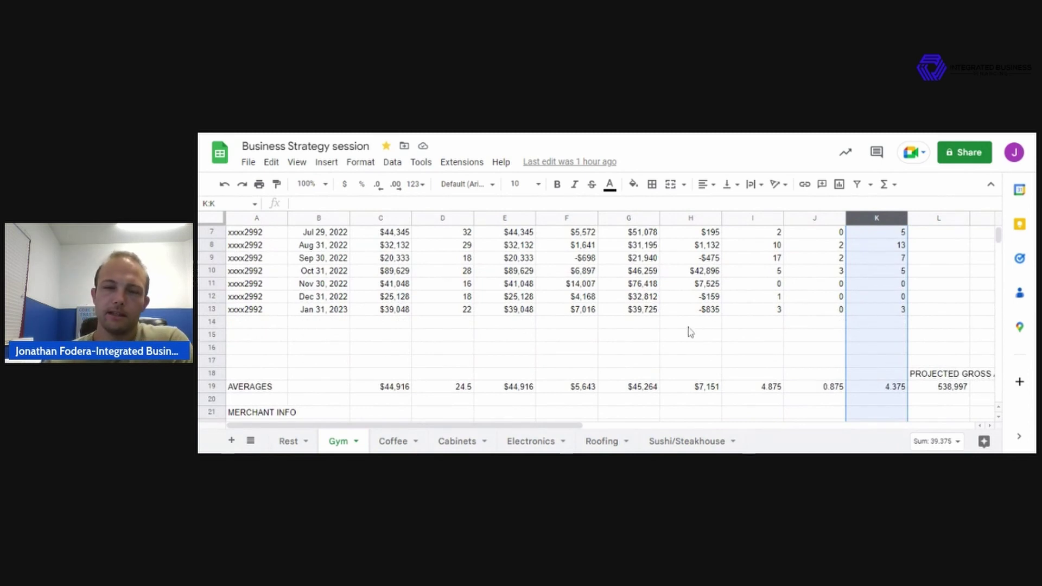
pyautogui.scroll(2, 685, 341)
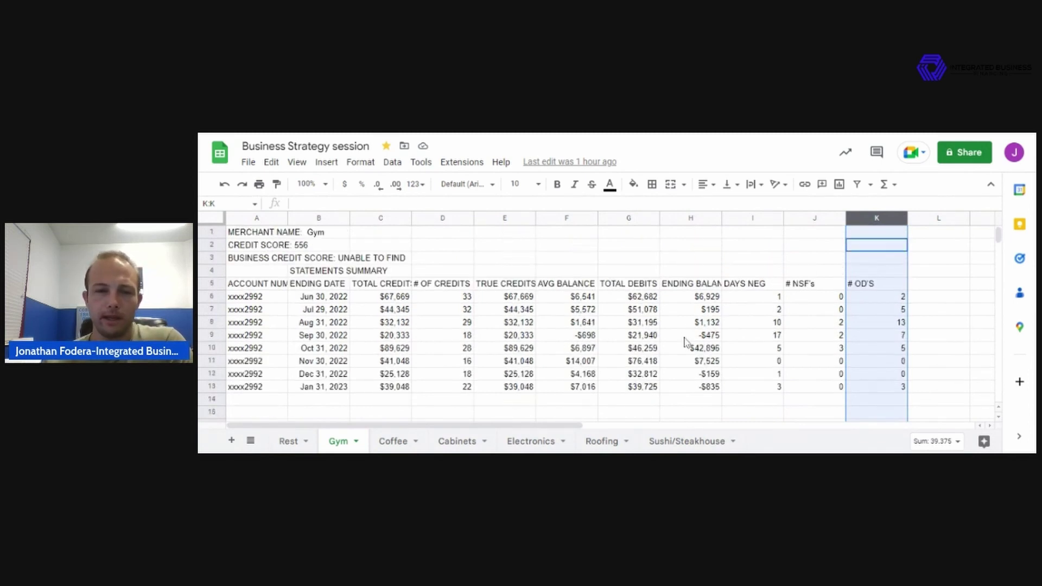
# Step: Recheck the gym's credit score and review its averages and merchant info, including reason for funds, amount requested and time in business
pyautogui.click(605, 247)
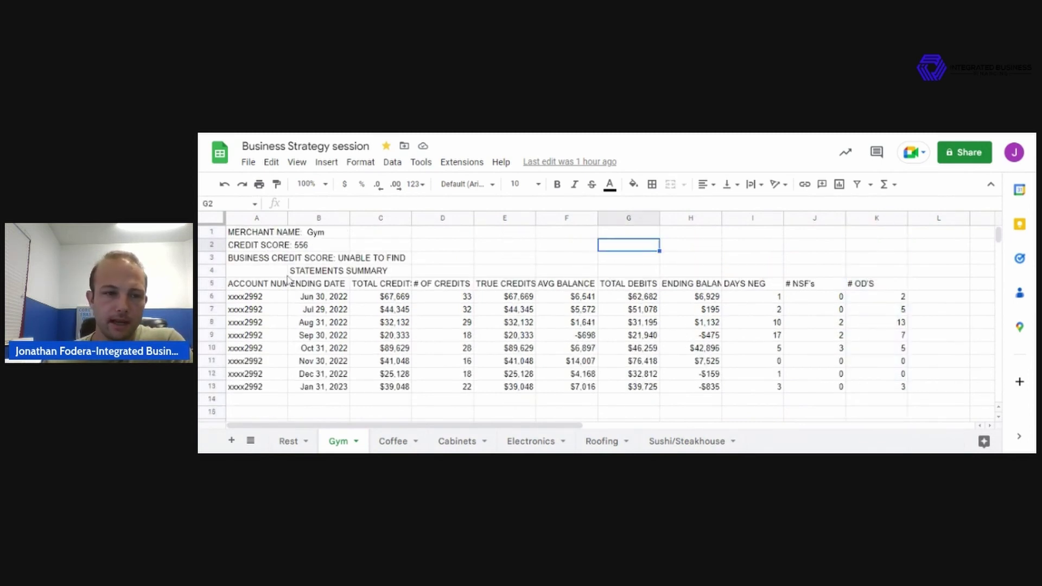
pyautogui.click(302, 246)
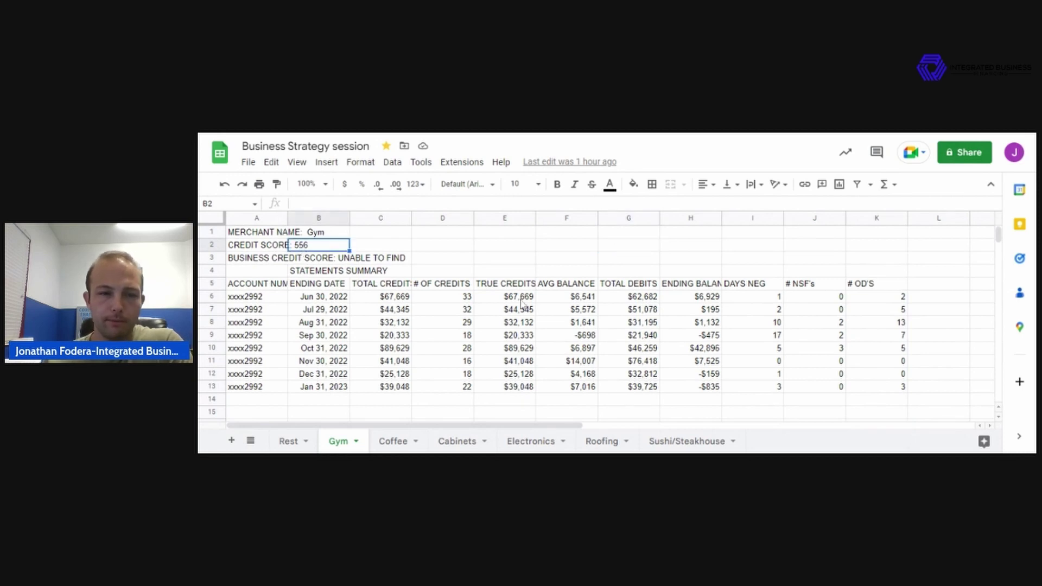
pyautogui.scroll(-3, 522, 302)
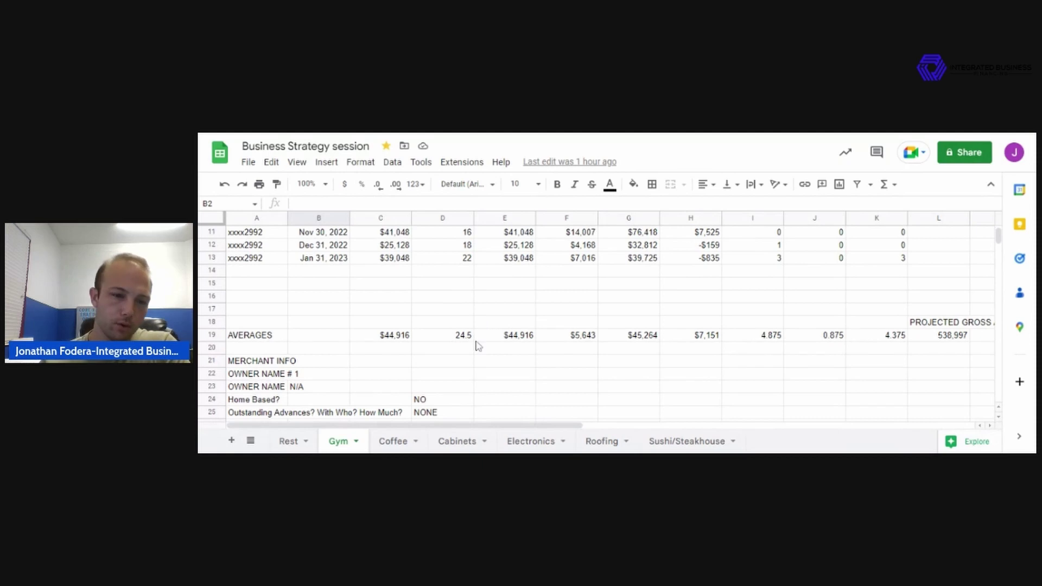
pyautogui.scroll(-3, 553, 382)
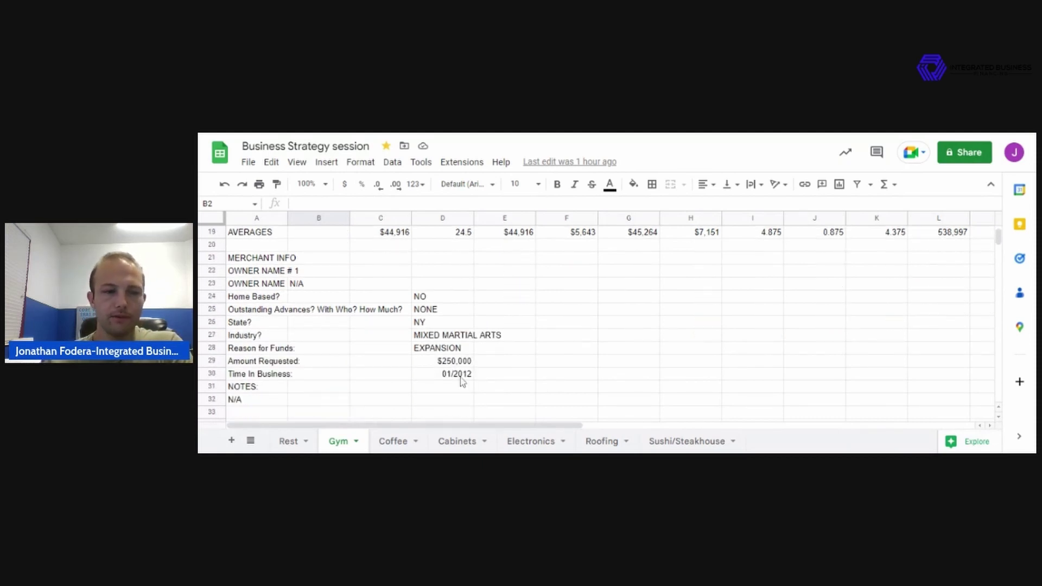
pyautogui.scroll(4, 550, 383)
pyautogui.scroll(-4, 551, 380)
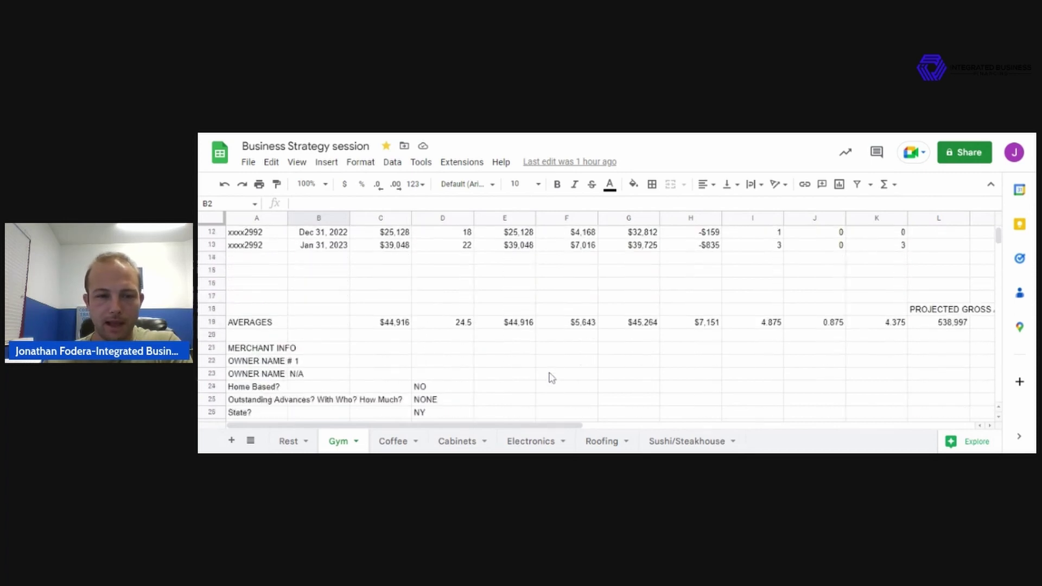
pyautogui.scroll(-2, 552, 378)
pyautogui.scroll(7, 552, 378)
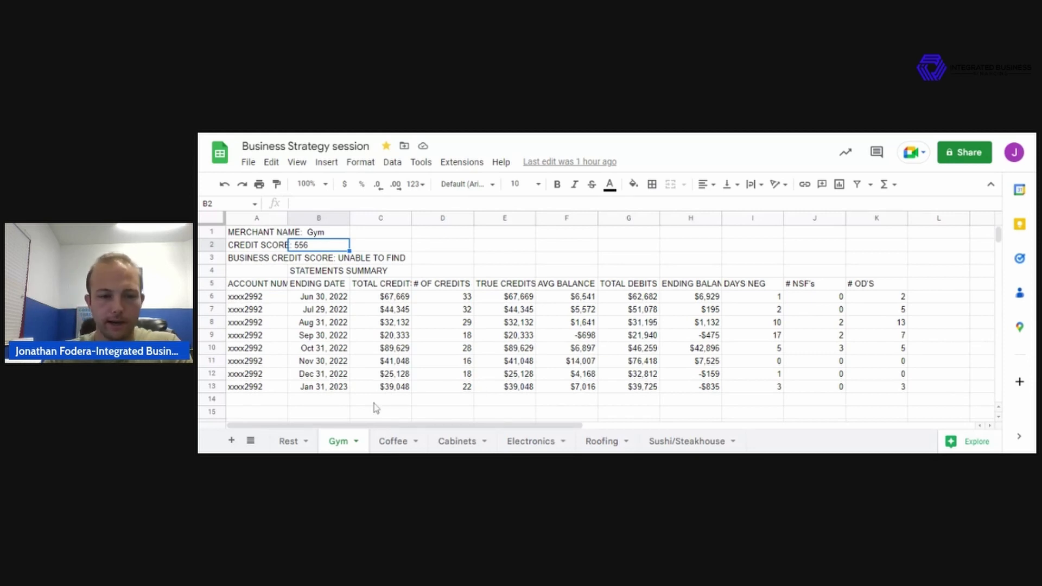
# Step: Switch to the Coffee sheet and highlight its credit score and business credit score rows
pyautogui.click(395, 443)
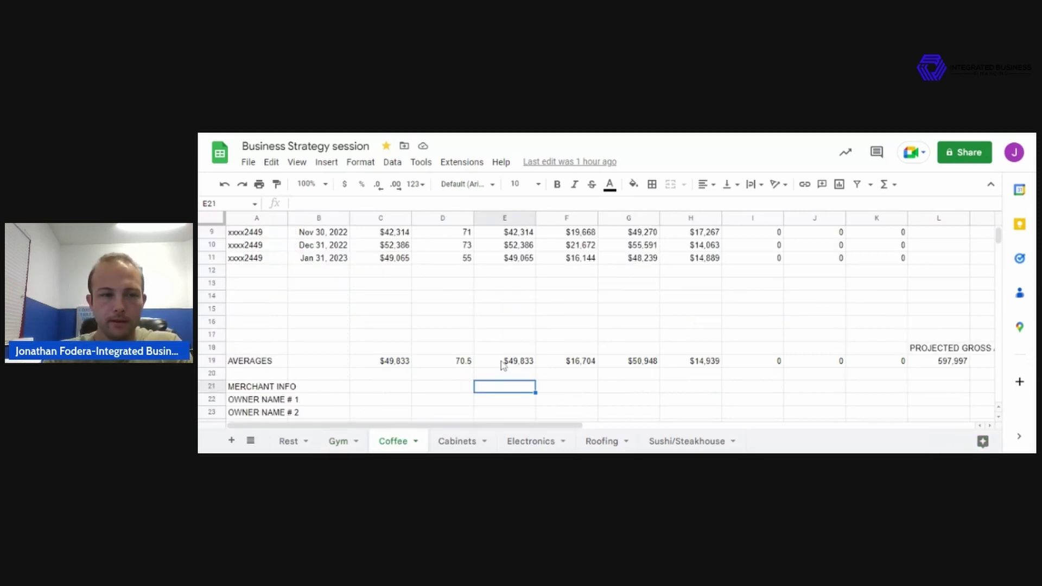
pyautogui.scroll(3, 586, 321)
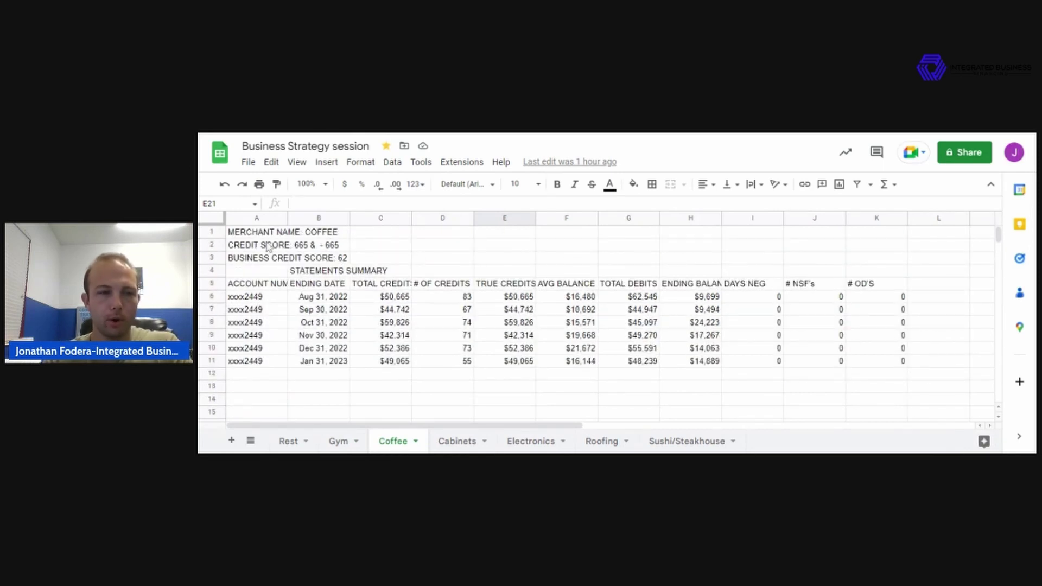
pyautogui.click(214, 244)
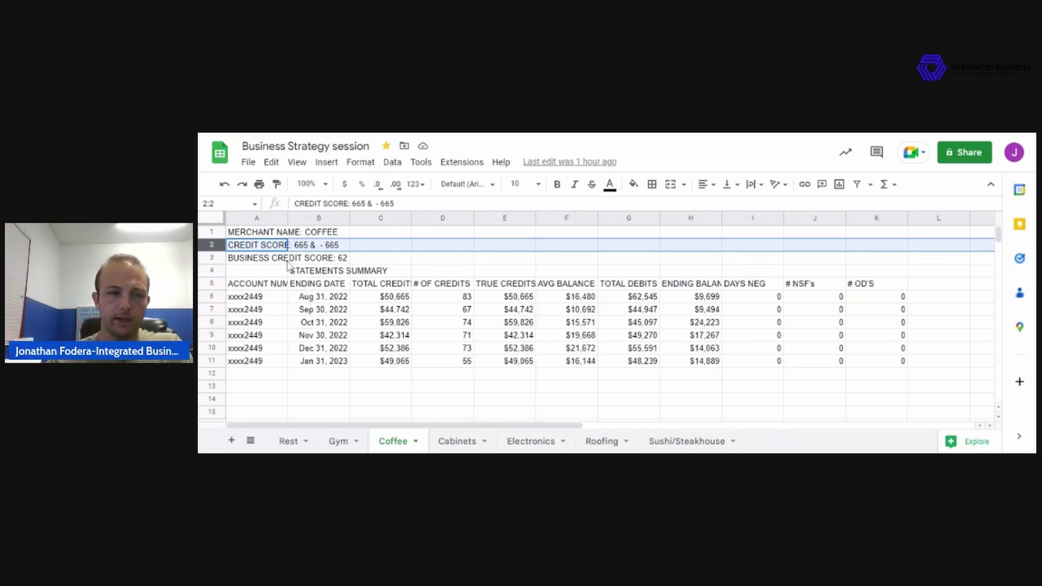
pyautogui.click(212, 258)
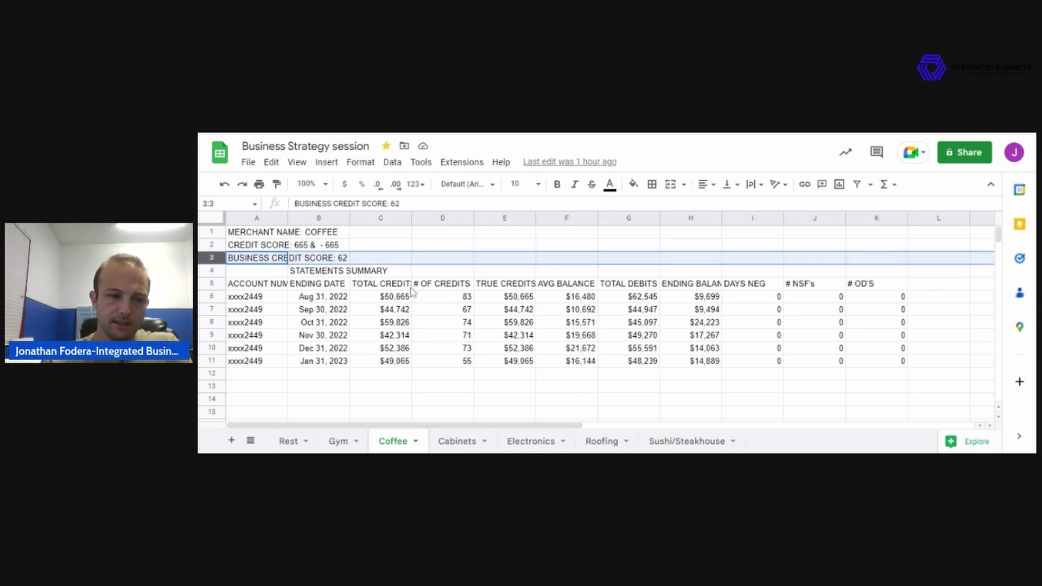
# Step: Examine the coffee merchant's total credits and number of credits, comparing both with the averages row
pyautogui.click(380, 298)
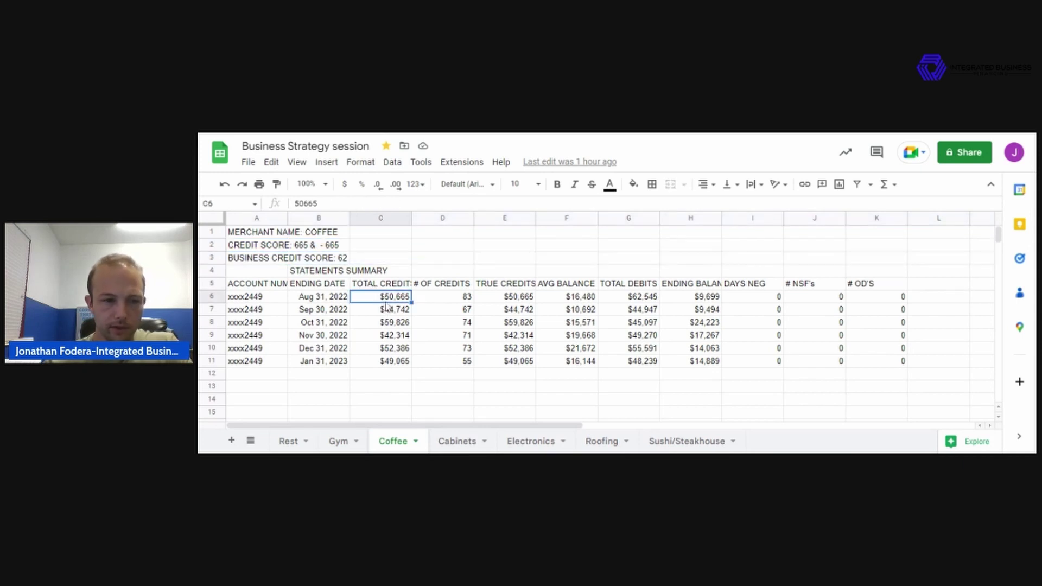
pyautogui.scroll(-2, 440, 394)
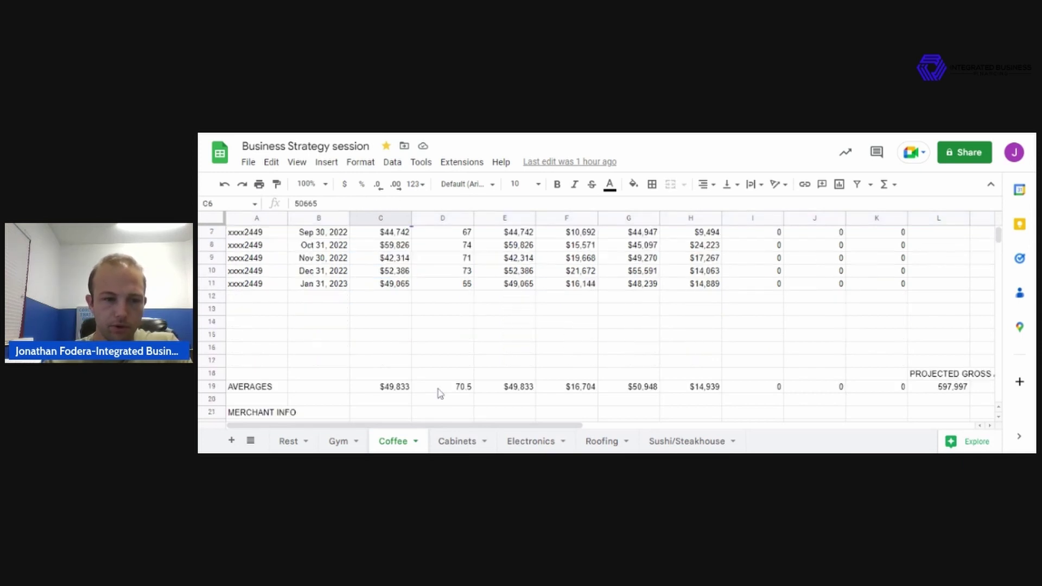
pyautogui.scroll(2, 440, 394)
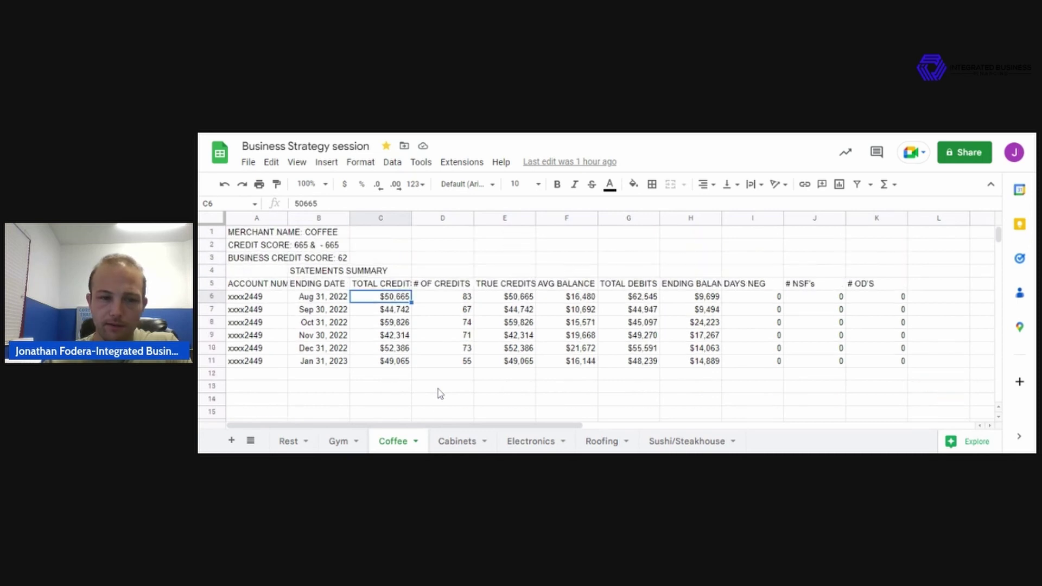
pyautogui.click(453, 299)
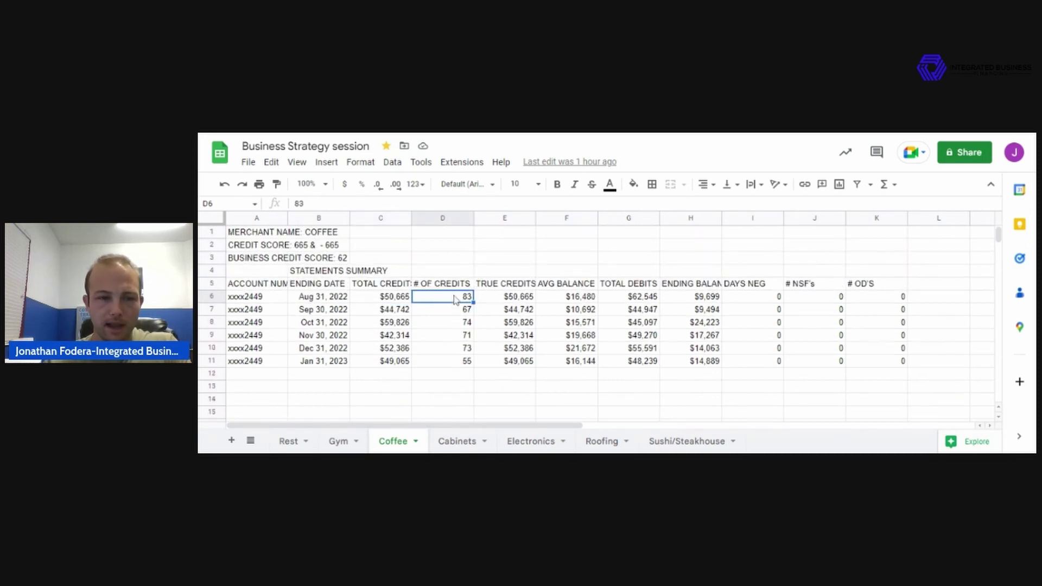
pyautogui.click(446, 218)
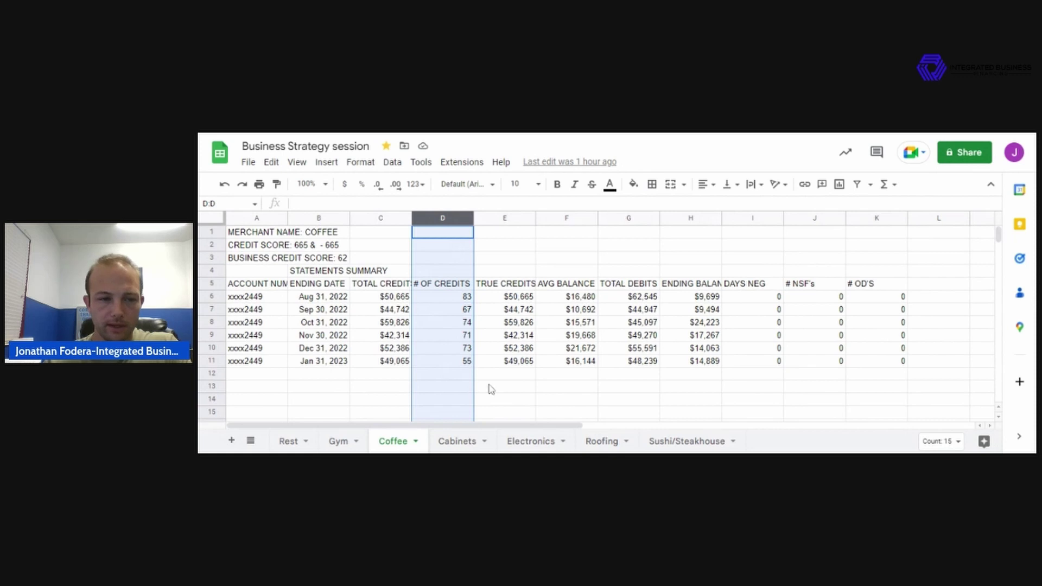
pyautogui.scroll(-2, 500, 393)
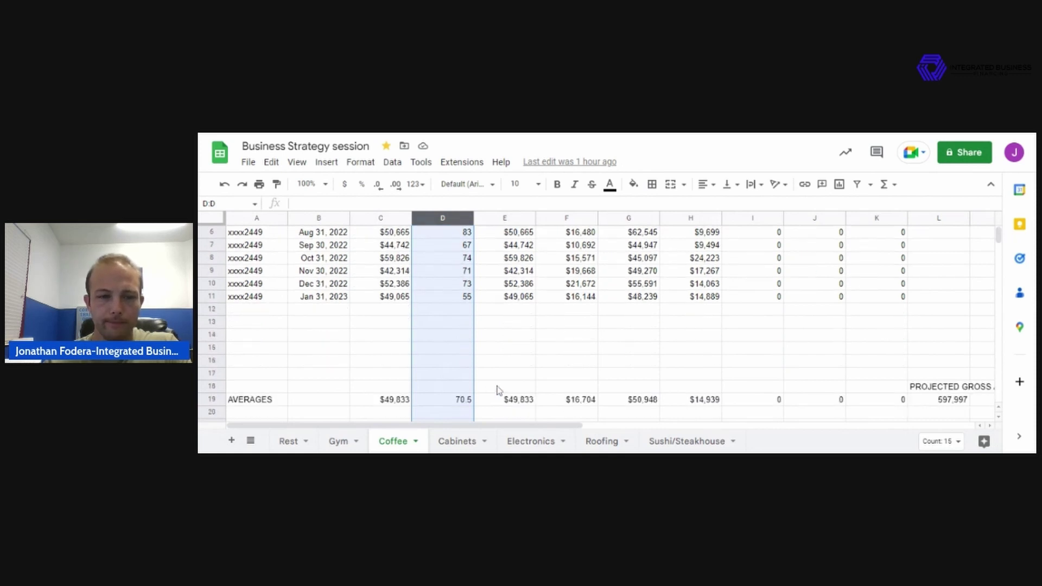
pyautogui.scroll(2, 497, 389)
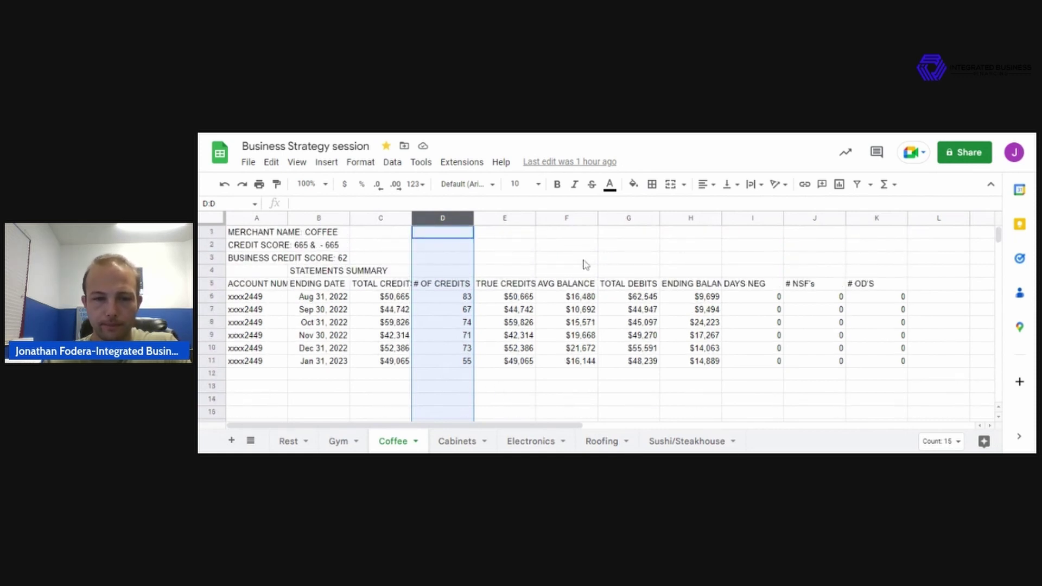
# Step: Highlight the coffee merchant's average balance column, compare it with the averages row, and clear the highlight
pyautogui.click(566, 218)
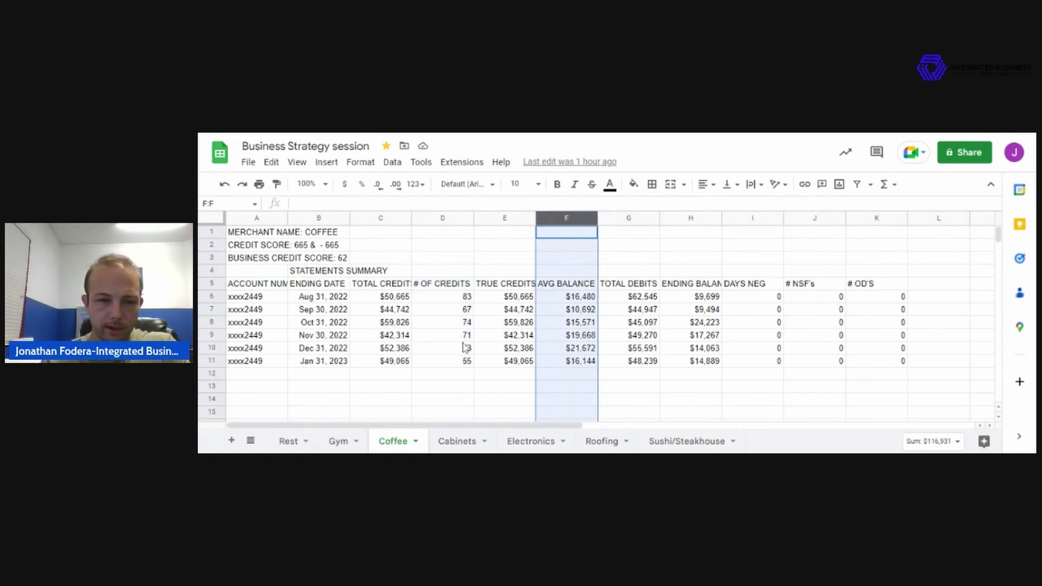
pyautogui.scroll(-2, 633, 387)
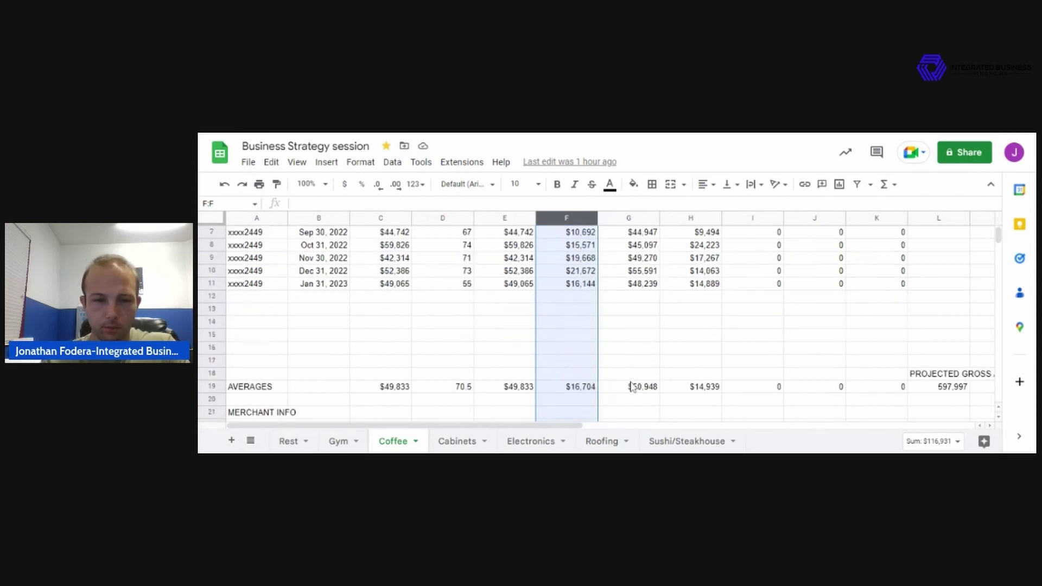
pyautogui.scroll(2, 633, 387)
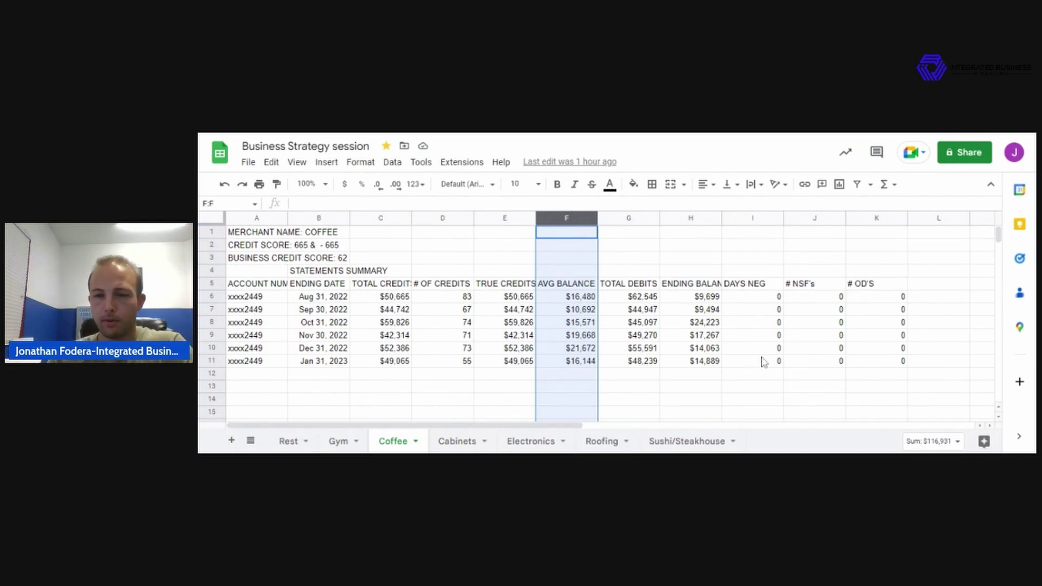
pyautogui.click(692, 390)
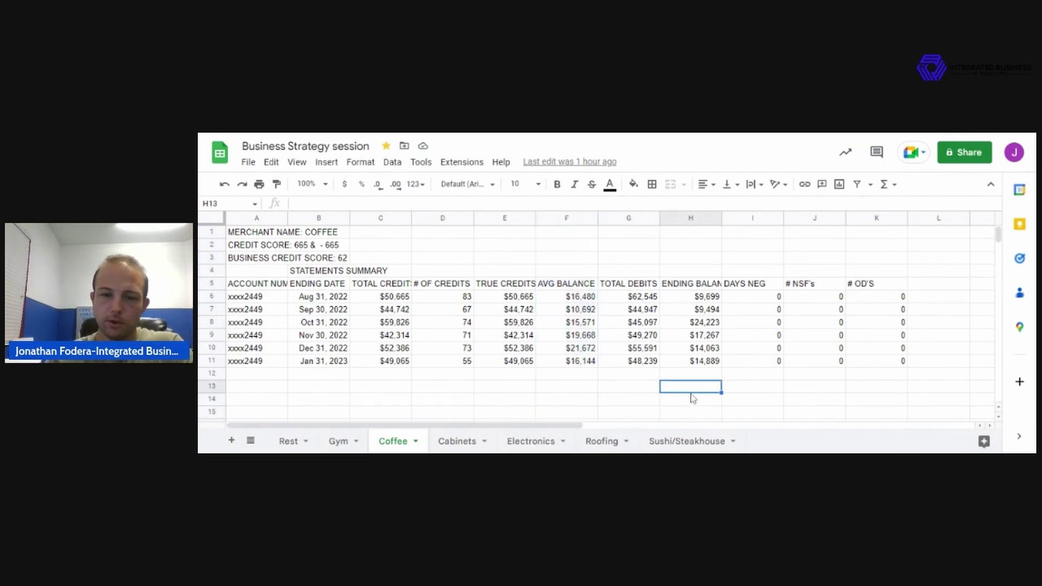
# Step: Review the coffee merchant's info below the averages, including outstanding advances, industry, reason for funds, amount requested and time in business
pyautogui.scroll(-5, 692, 399)
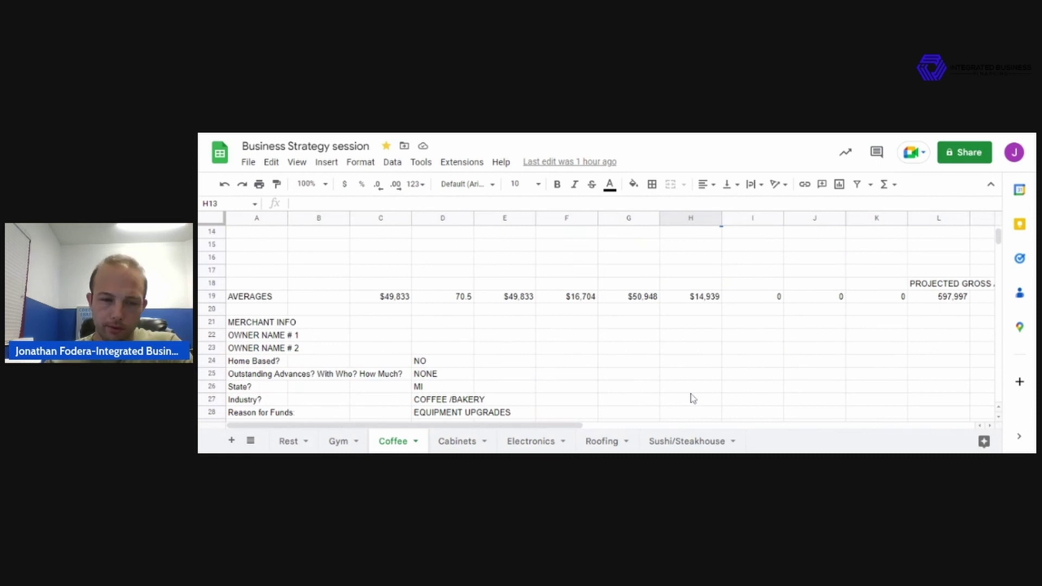
pyautogui.scroll(-2, 693, 399)
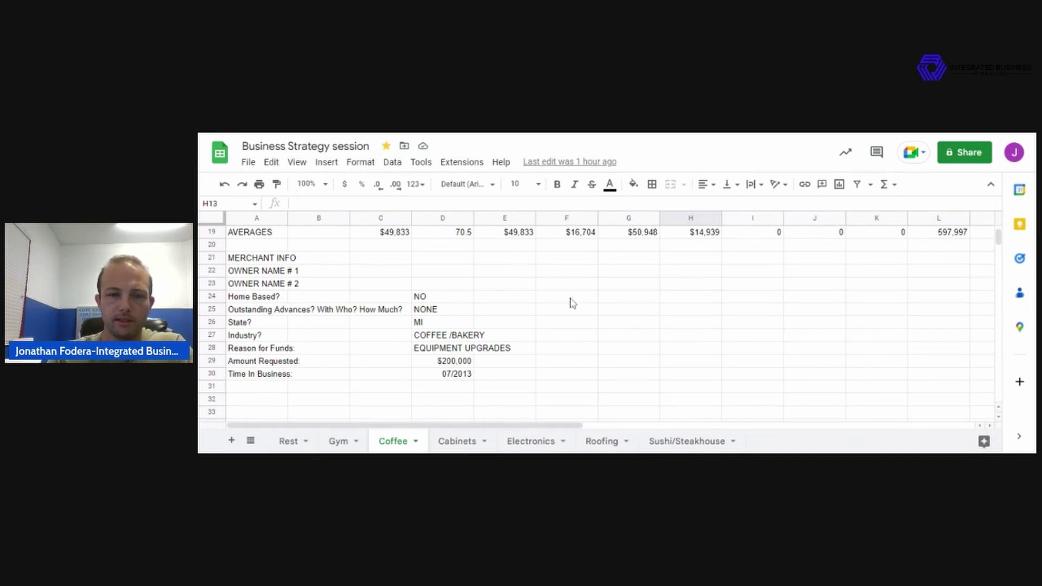
pyautogui.scroll(6, 571, 303)
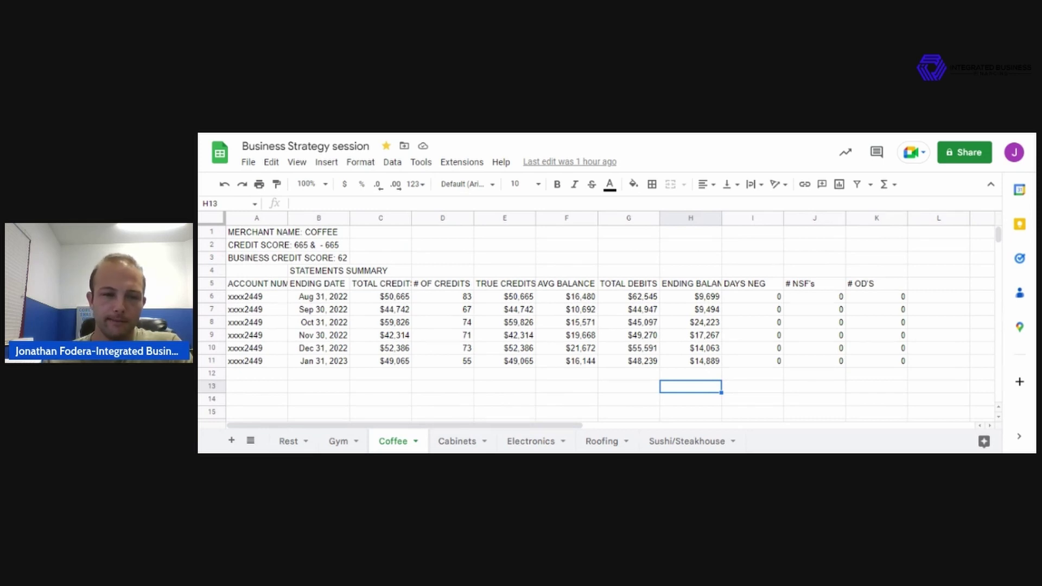
# Step: Switch to the Cabinets sheet and highlight its credit score and business credit score rows
pyautogui.click(455, 444)
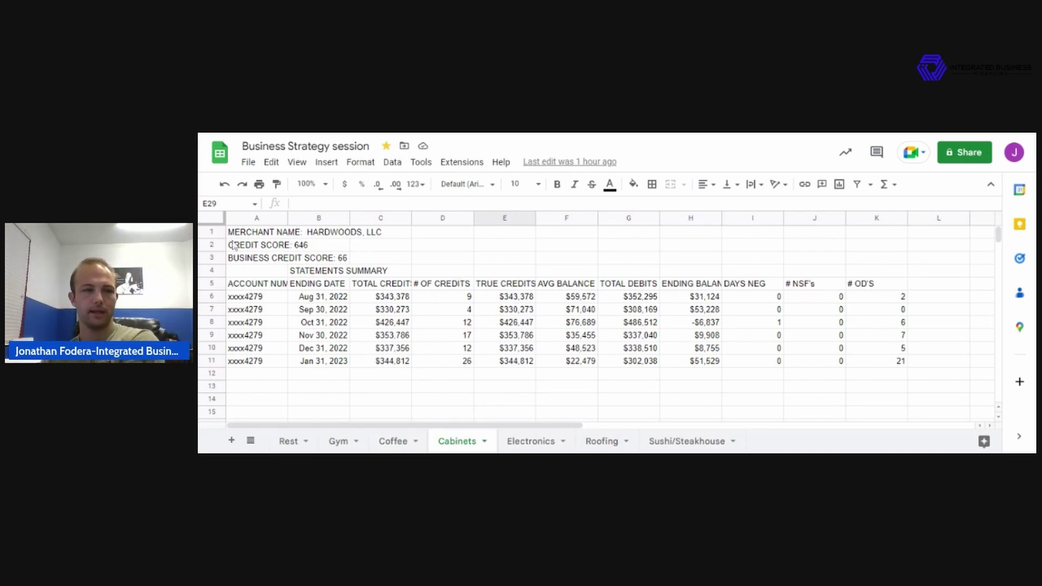
pyautogui.click(213, 245)
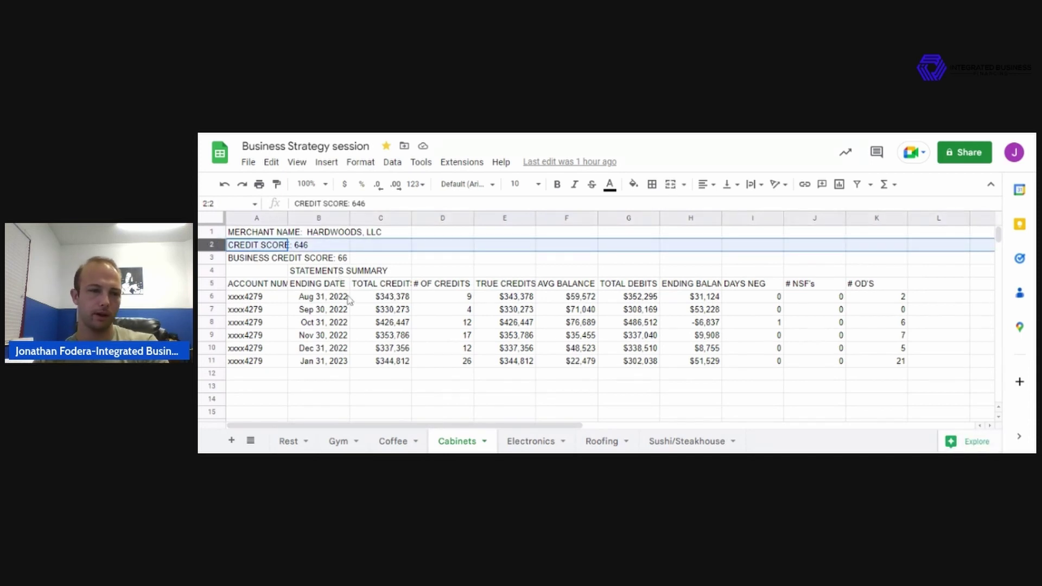
pyautogui.click(212, 258)
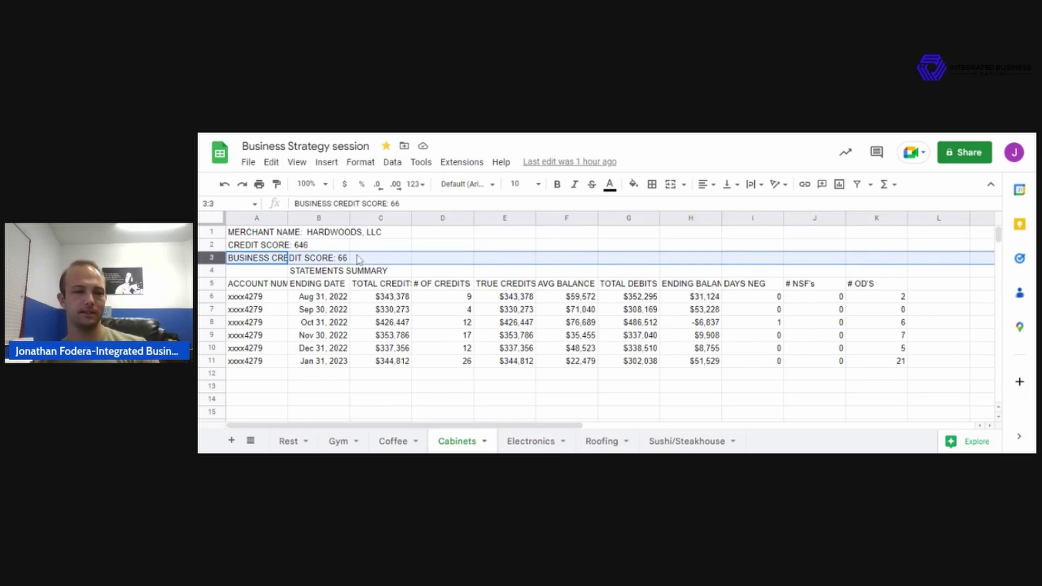
# Step: Examine the cabinets merchant's total credits and number of credits, comparing both with the averages row
pyautogui.click(380, 289)
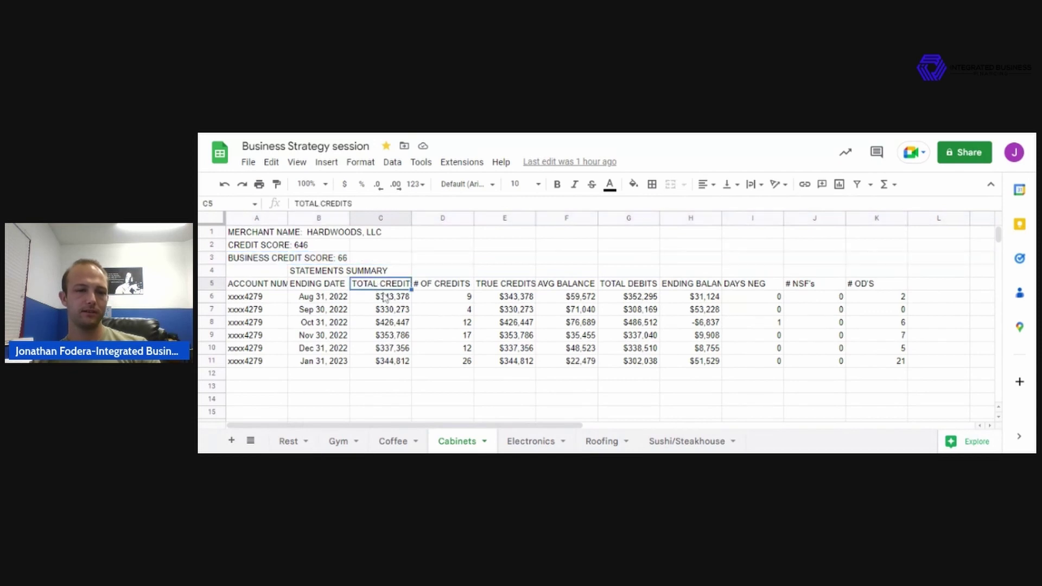
pyautogui.click(385, 298)
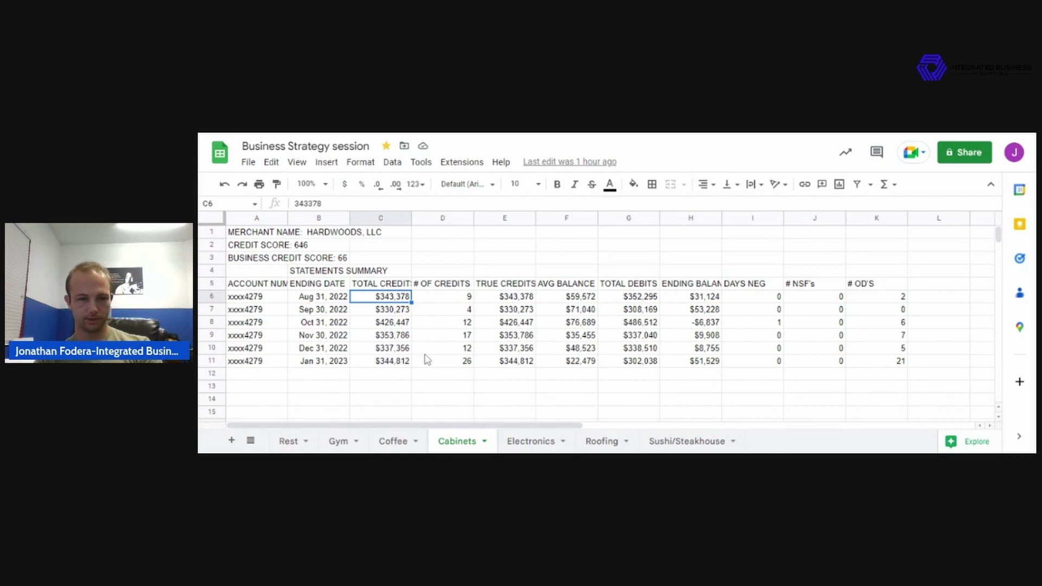
pyautogui.scroll(-2, 447, 373)
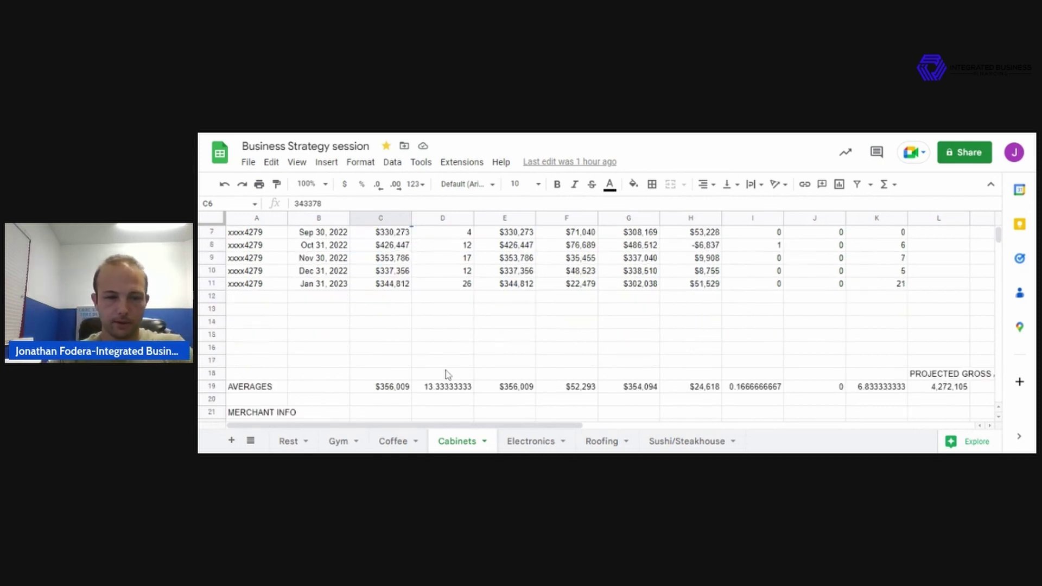
pyautogui.scroll(2, 447, 375)
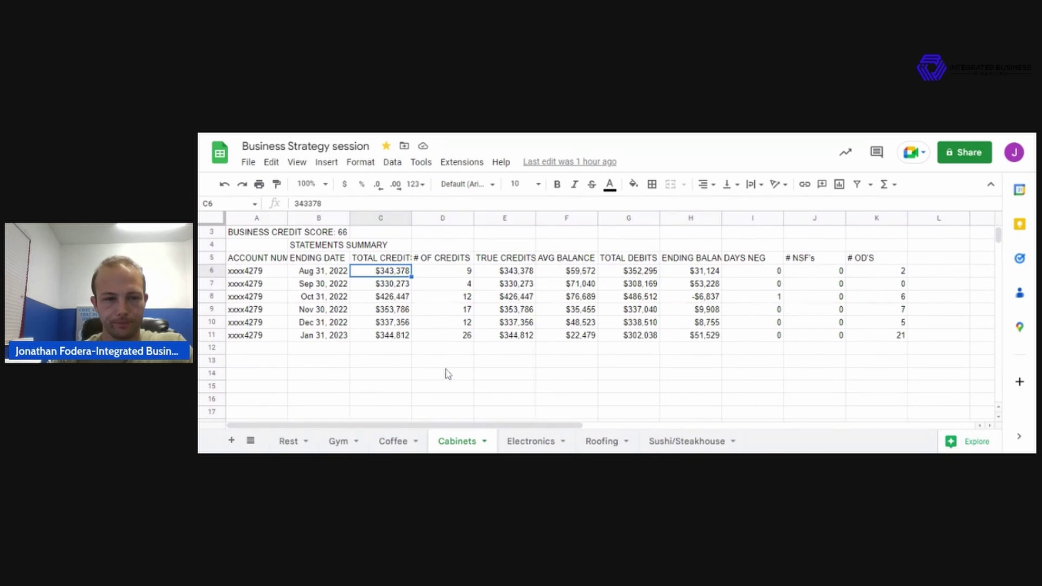
pyautogui.click(441, 275)
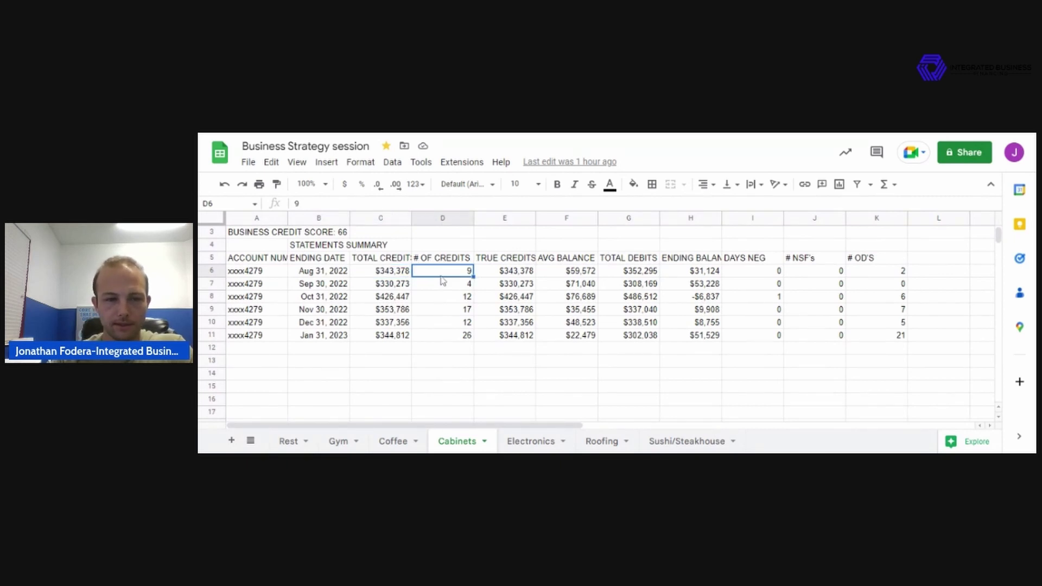
pyautogui.click(507, 389)
pyautogui.scroll(-3, 511, 399)
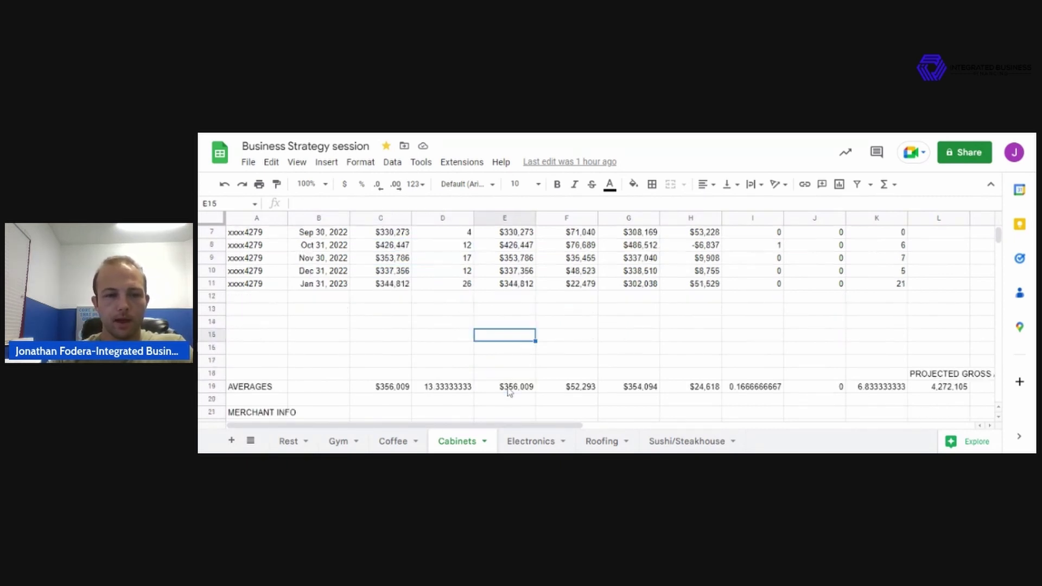
# Step: Inspect the cabinets merchant's average balance, the October ending balance and the overdrafts column, and clear the highlight
pyautogui.scroll(2, 511, 392)
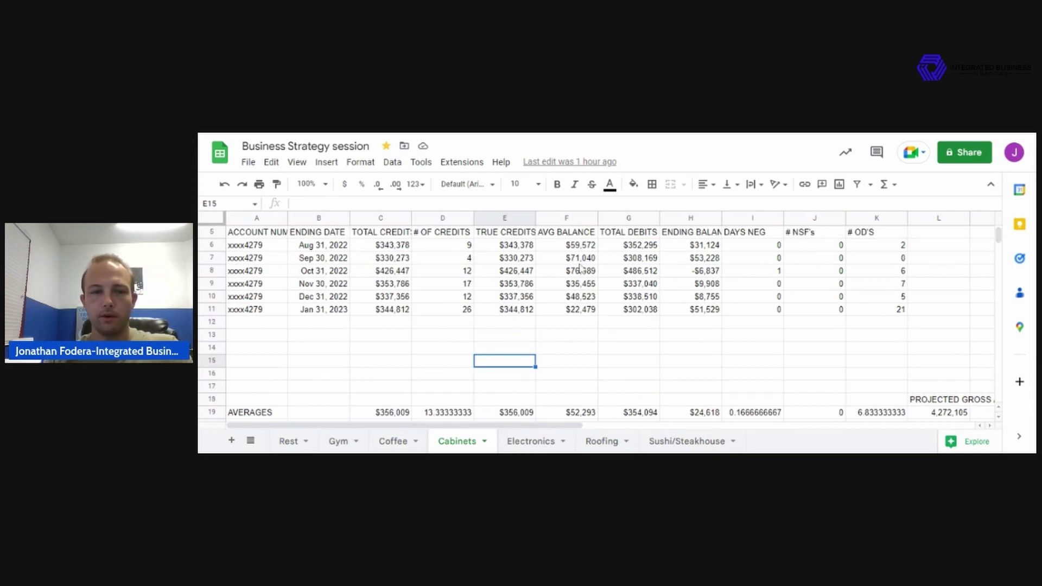
pyautogui.click(568, 218)
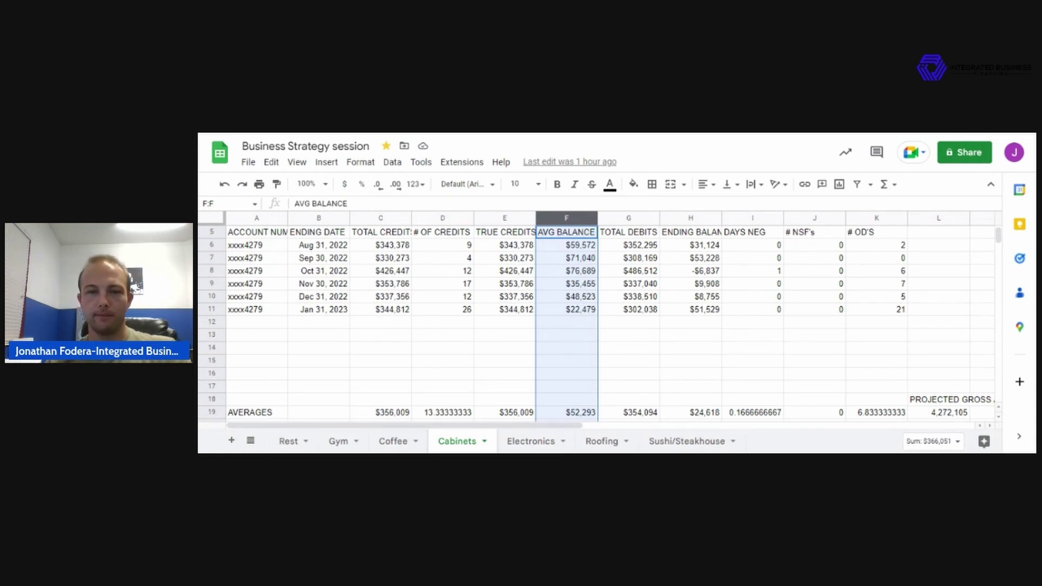
pyautogui.click(688, 218)
pyautogui.click(696, 271)
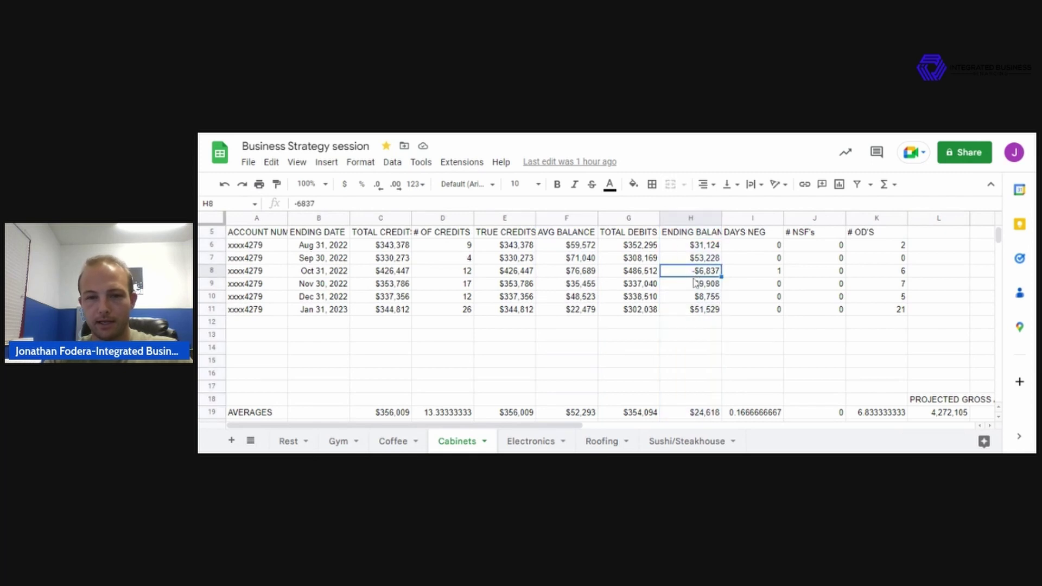
pyautogui.click(876, 218)
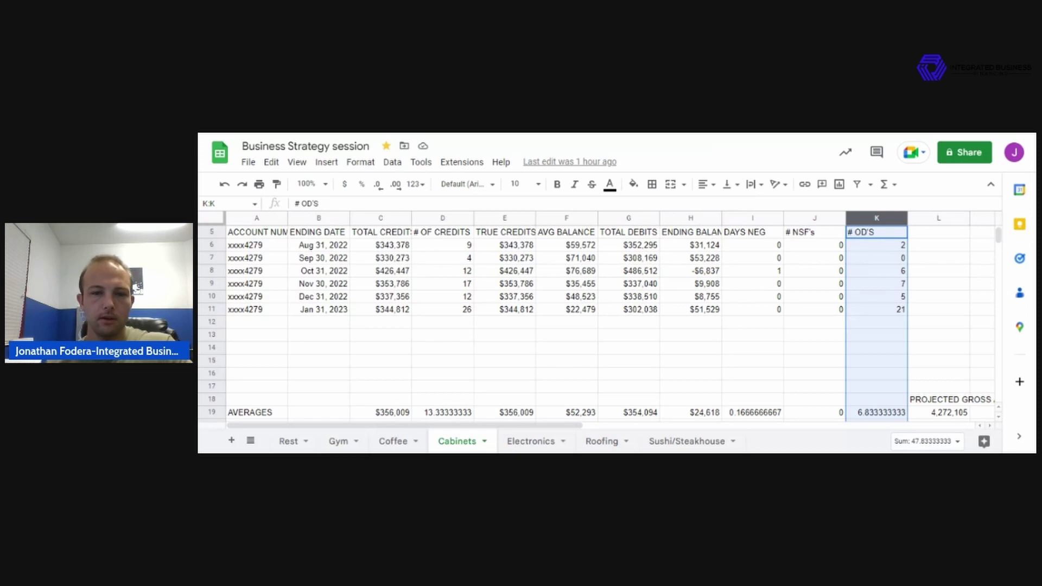
pyautogui.click(693, 354)
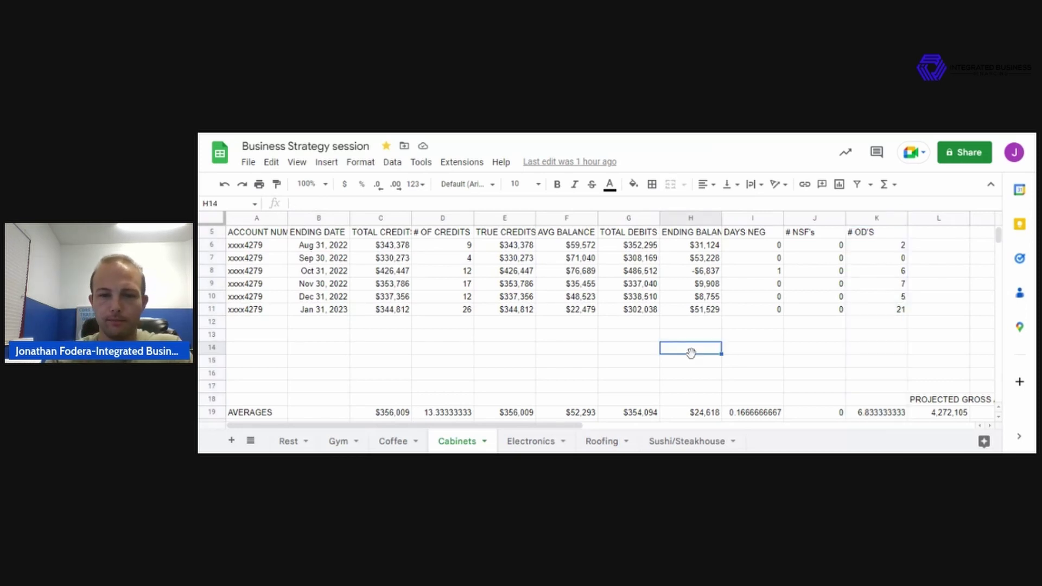
# Step: Review the cabinets merchant's time in business, amount requested and outstanding advances, and return to the statements summary
pyautogui.scroll(-3, 693, 358)
pyautogui.scroll(-5, 694, 360)
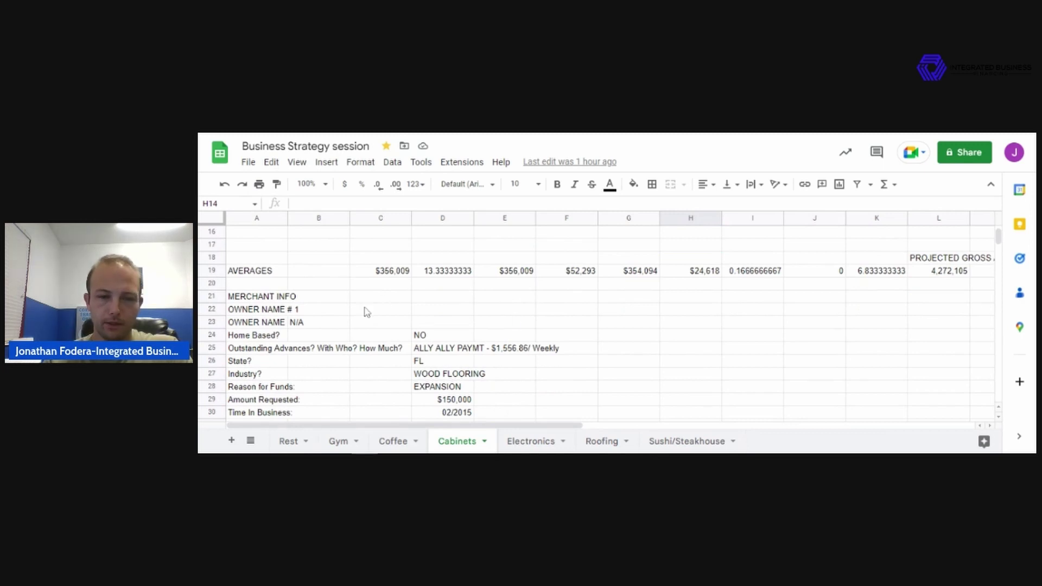
pyautogui.click(443, 414)
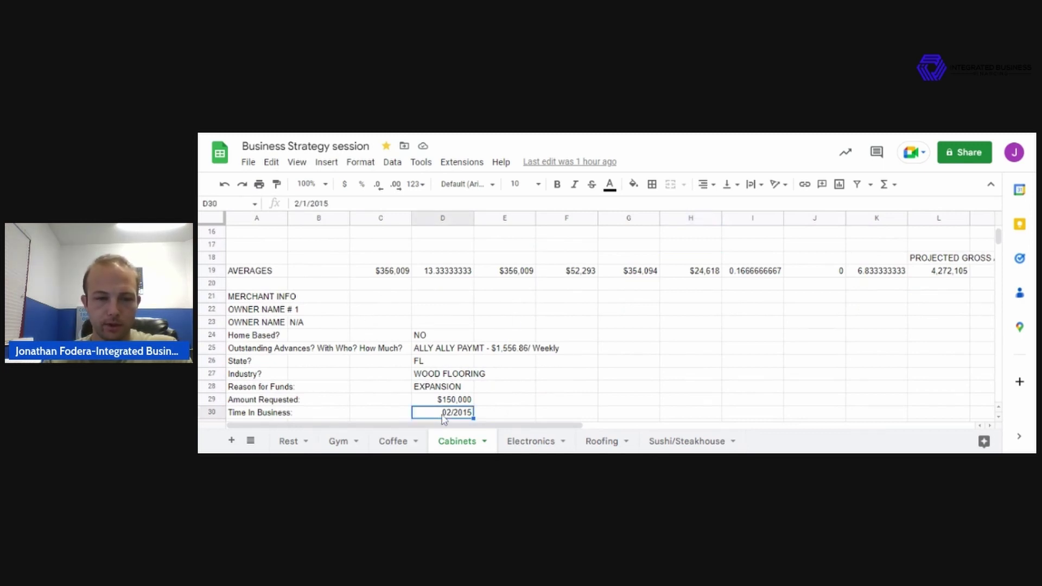
pyautogui.click(446, 402)
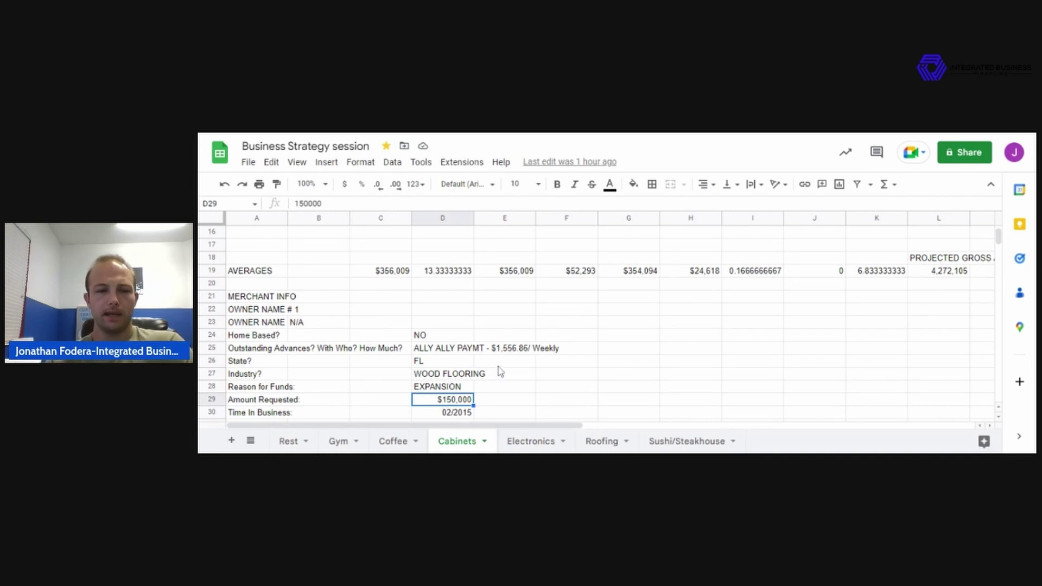
pyautogui.click(460, 351)
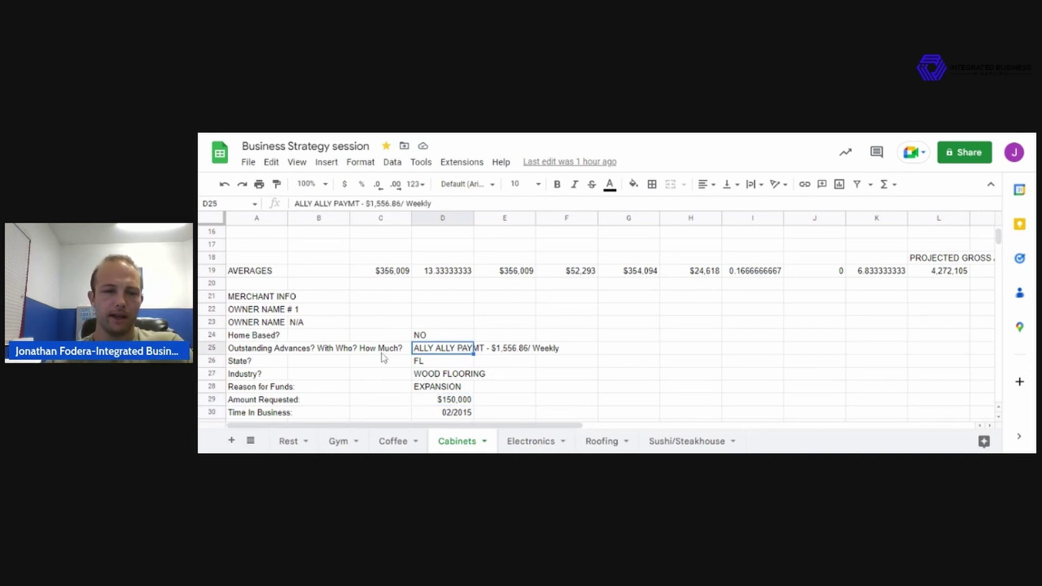
pyautogui.click(212, 343)
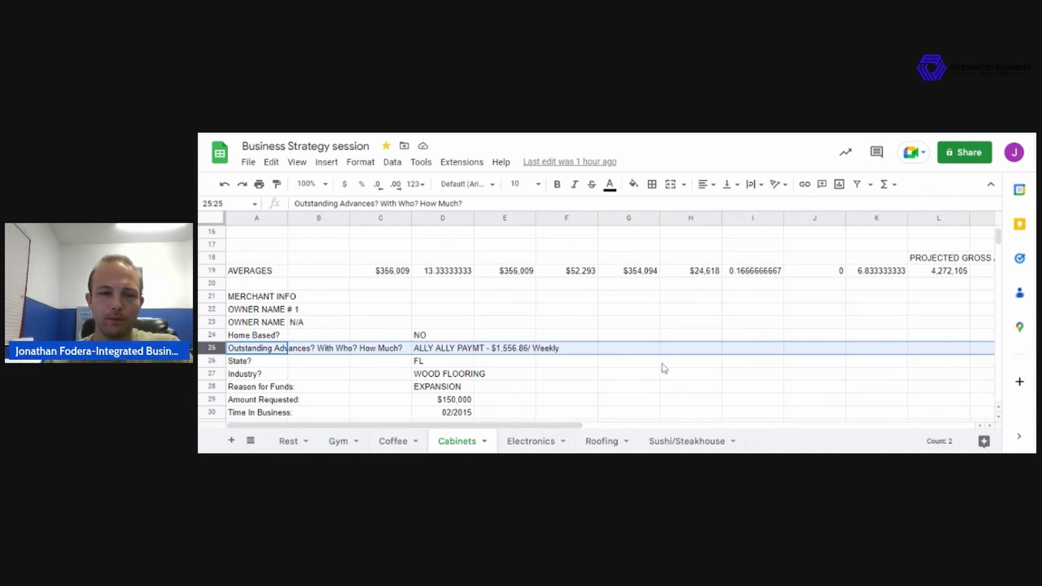
pyautogui.scroll(1, 663, 366)
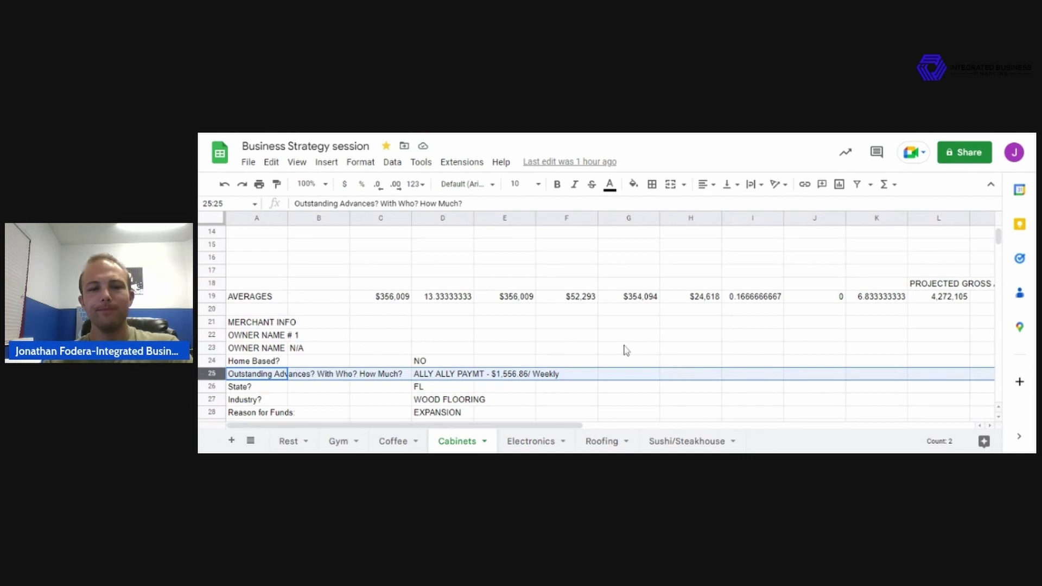
pyautogui.scroll(6, 625, 350)
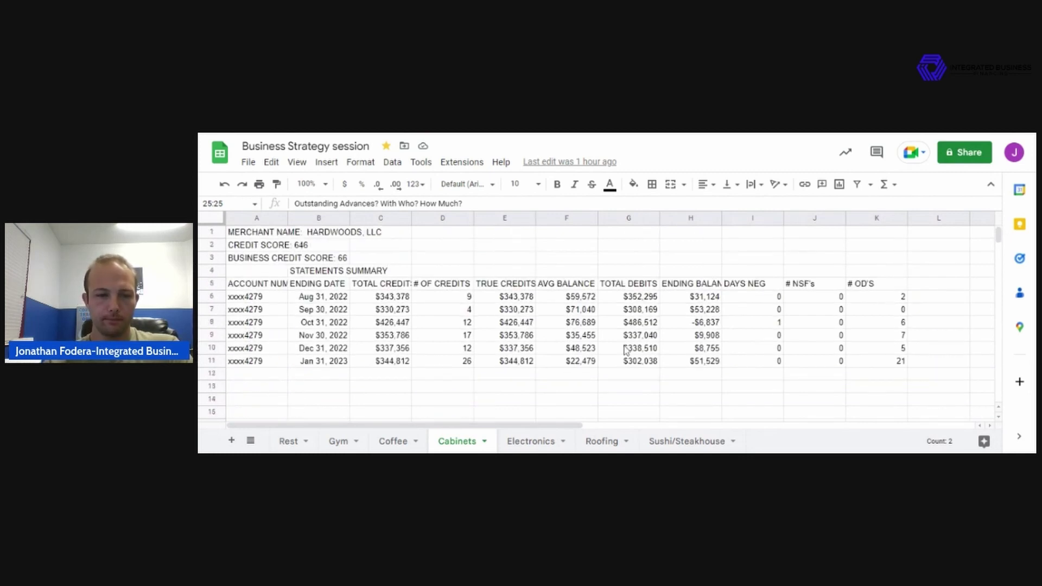
pyautogui.click(516, 392)
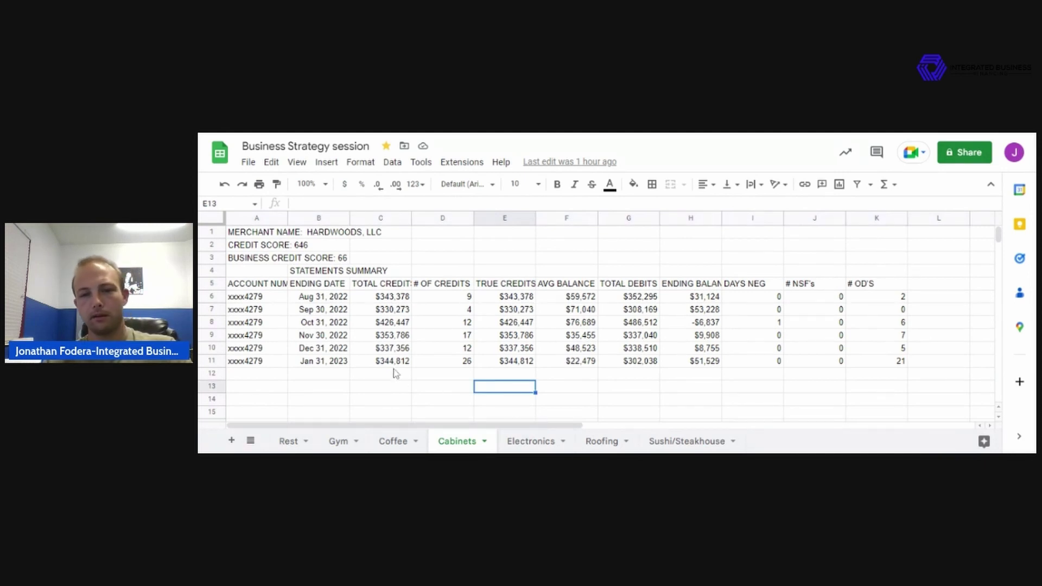
# Step: Switch to the Electronics sheet, check its credit scores, and highlight the monthly total credits from June to December 2022
pyautogui.click(524, 437)
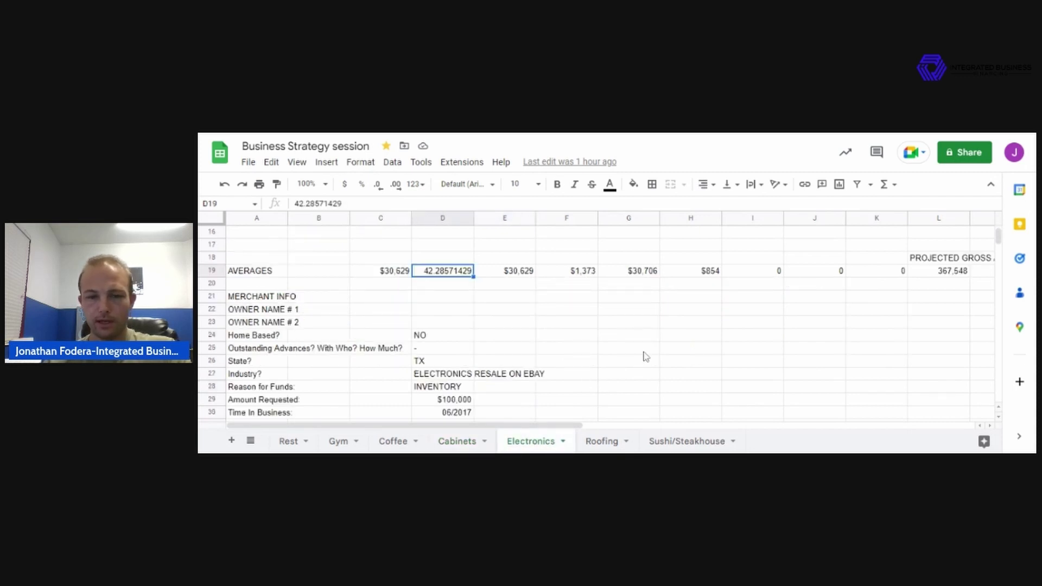
pyautogui.scroll(5, 646, 357)
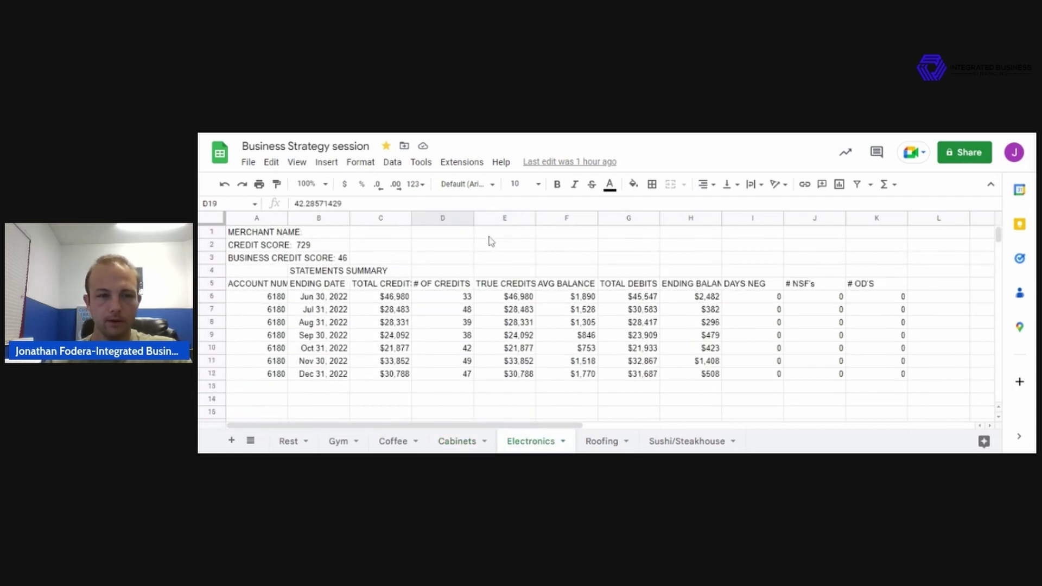
pyautogui.click(489, 235)
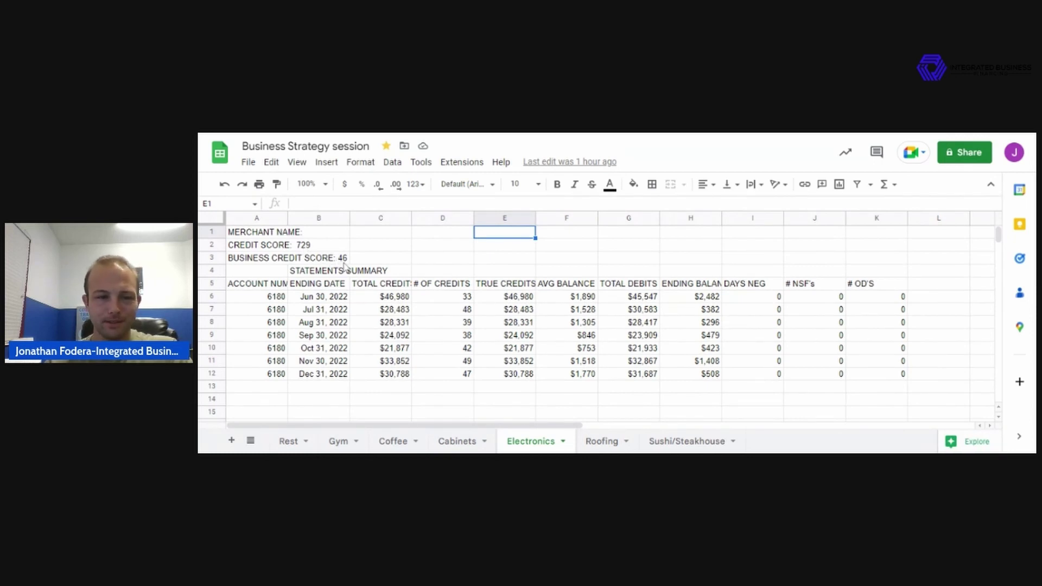
pyautogui.click(387, 300)
pyautogui.moveTo(387, 301); pyautogui.dragTo(387, 383)
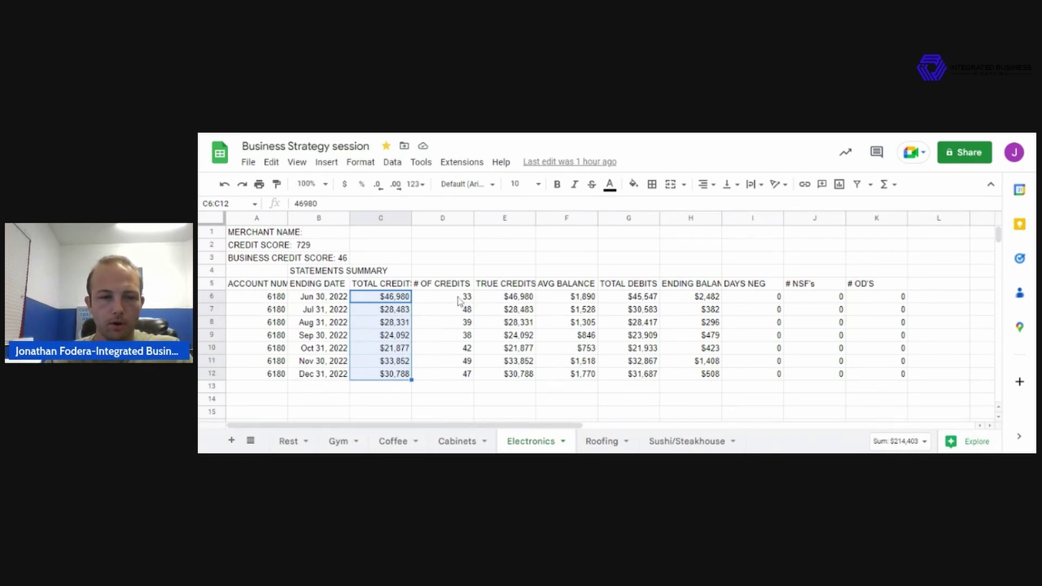
pyautogui.click(487, 402)
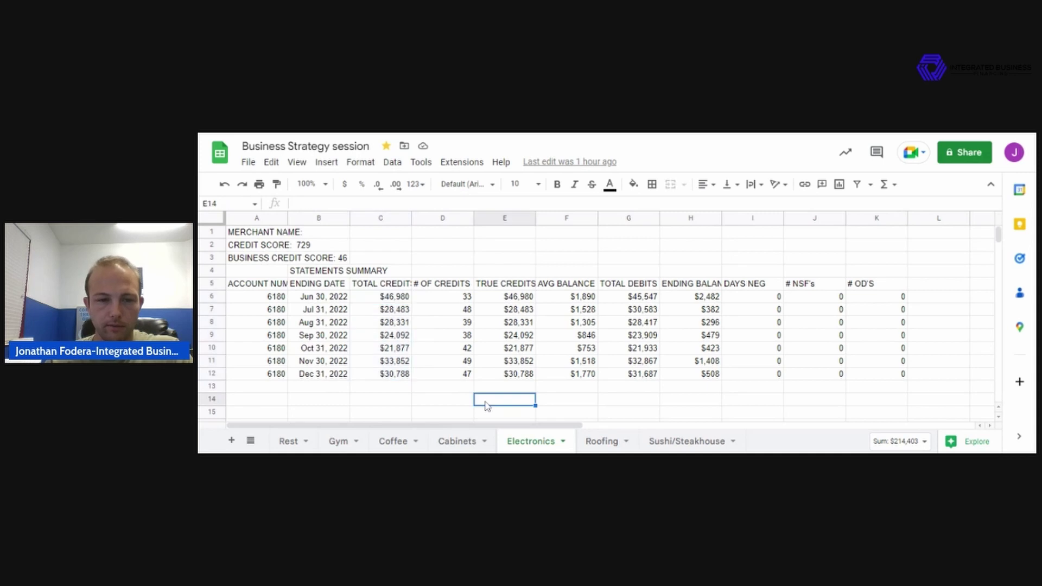
# Step: Highlight the electronics merchant's monthly average balances and compare them with the averages row
pyautogui.scroll(-1, 487, 406)
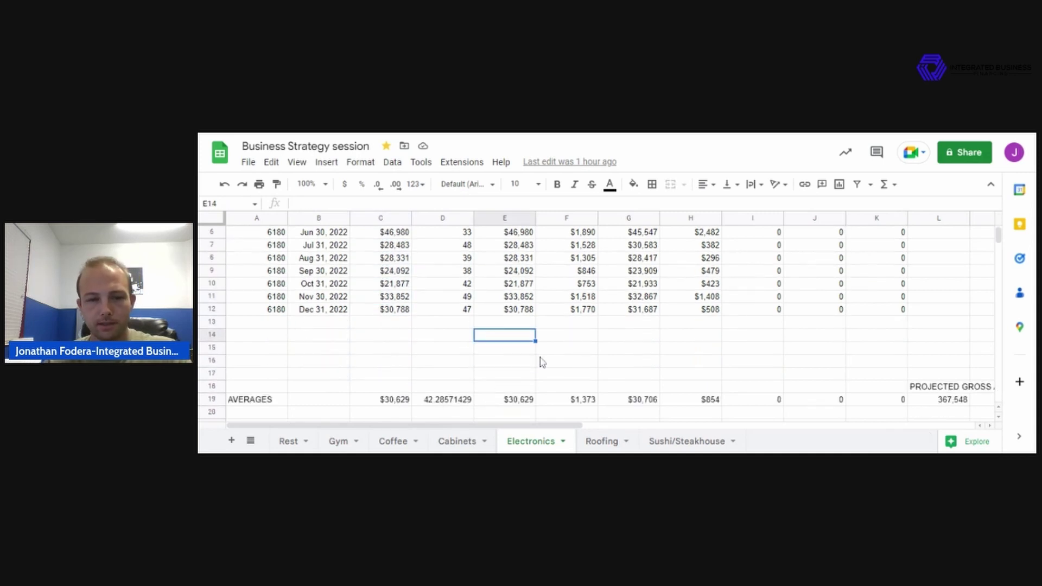
pyautogui.scroll(1, 541, 362)
pyautogui.scroll(-1, 541, 362)
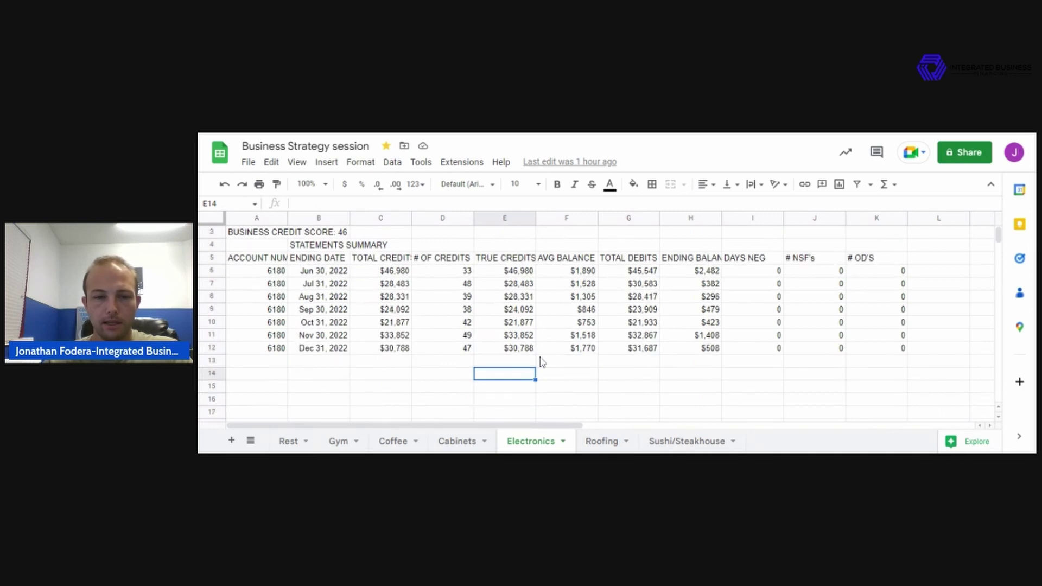
pyautogui.click(570, 274)
pyautogui.moveTo(570, 274); pyautogui.dragTo(577, 350)
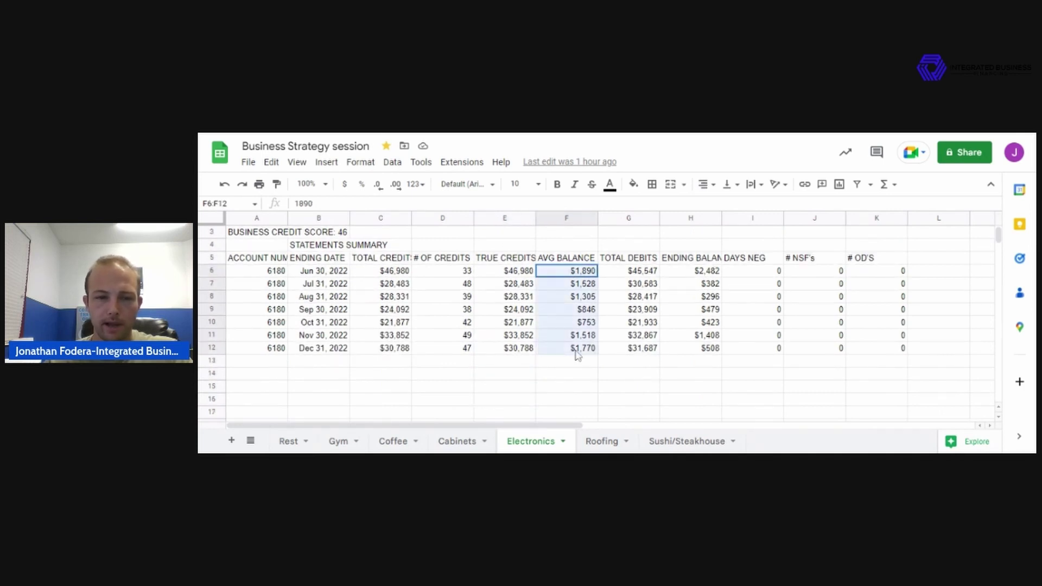
pyautogui.click(627, 379)
pyautogui.scroll(-1, 627, 379)
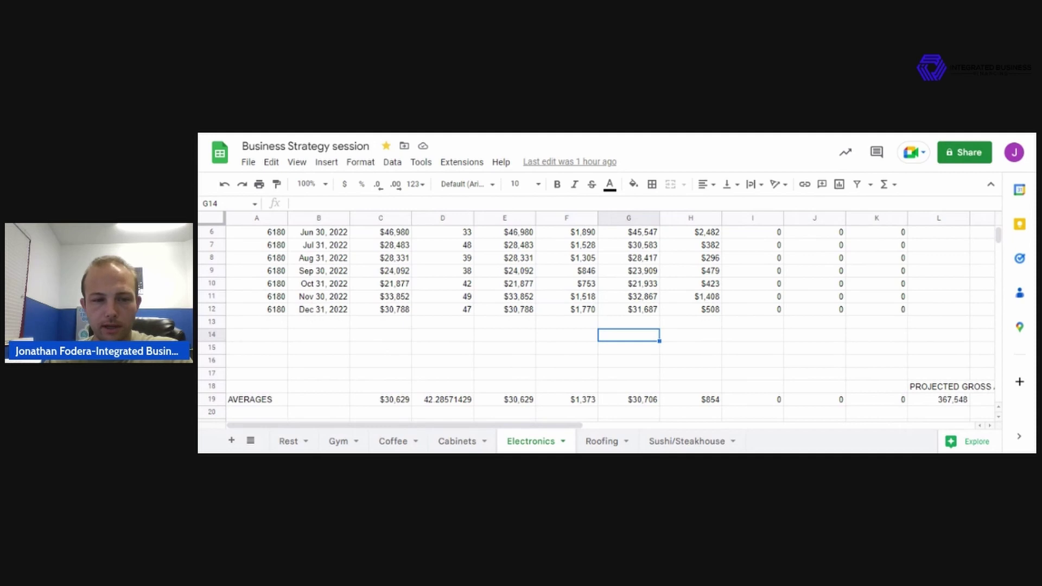
# Step: Review the electronics merchant's info below the averages, including industry, reason for funds, amount requested and time in business
pyautogui.scroll(2, 624, 378)
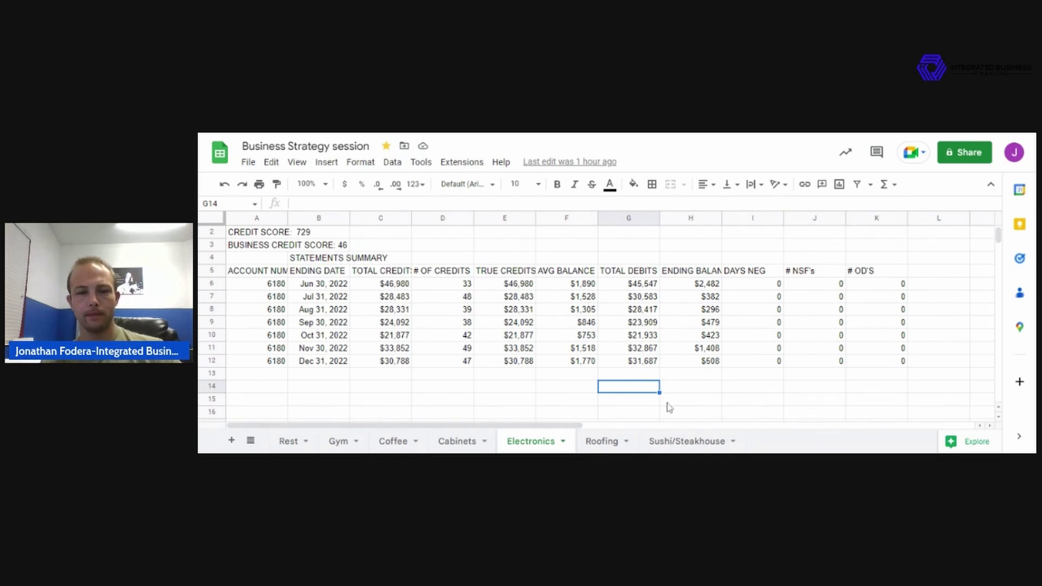
pyautogui.scroll(-4, 679, 401)
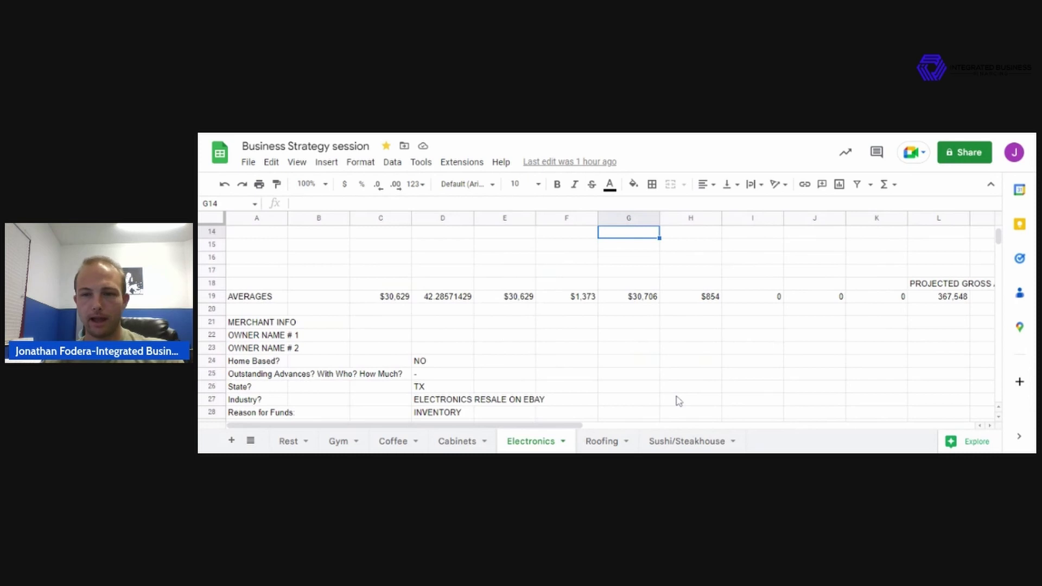
pyautogui.scroll(-1, 678, 402)
pyautogui.scroll(4, 678, 402)
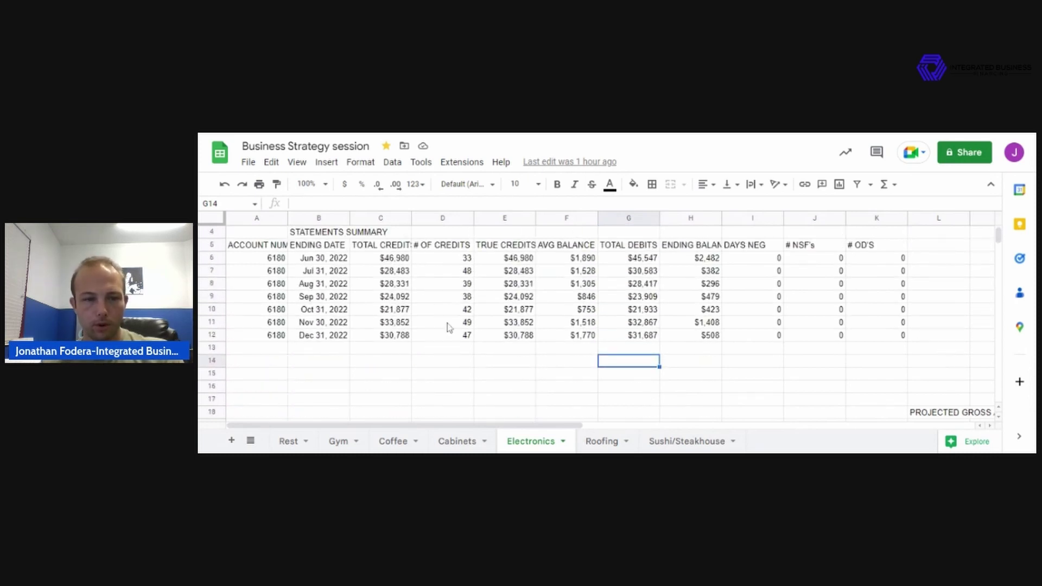
pyautogui.scroll(-3, 624, 403)
pyautogui.scroll(-1, 627, 402)
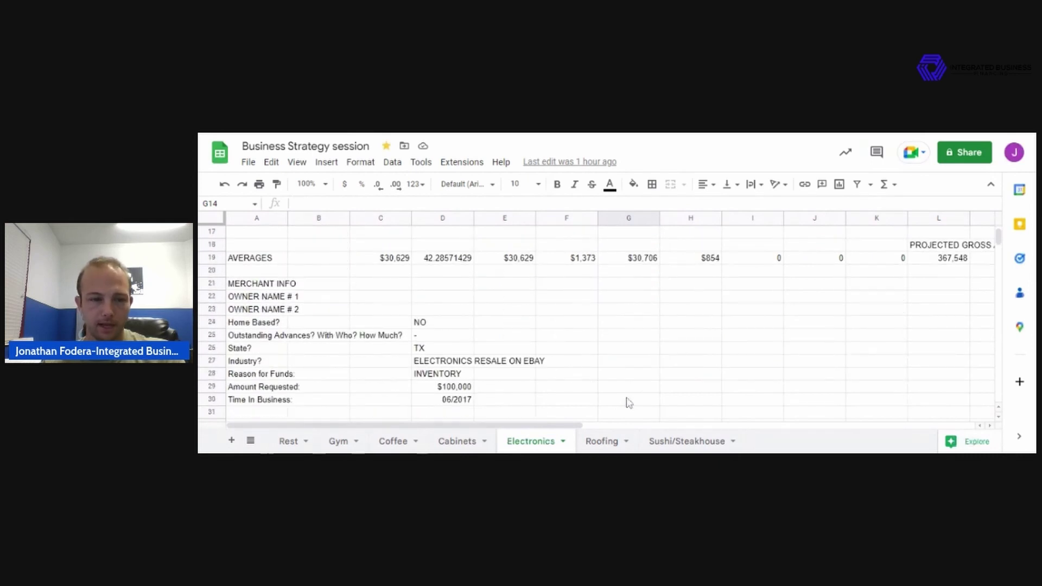
pyautogui.click(461, 398)
pyautogui.scroll(2, 629, 406)
pyautogui.scroll(3, 629, 406)
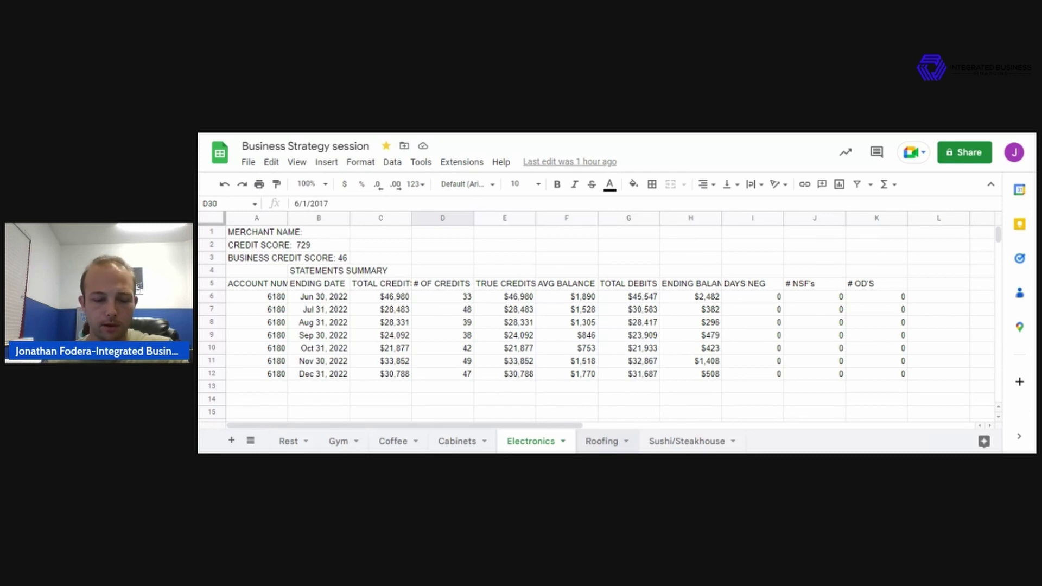
# Step: Switch to the Roofing sheet and highlight its credit score row, followed by its business credit score row
pyautogui.click(603, 442)
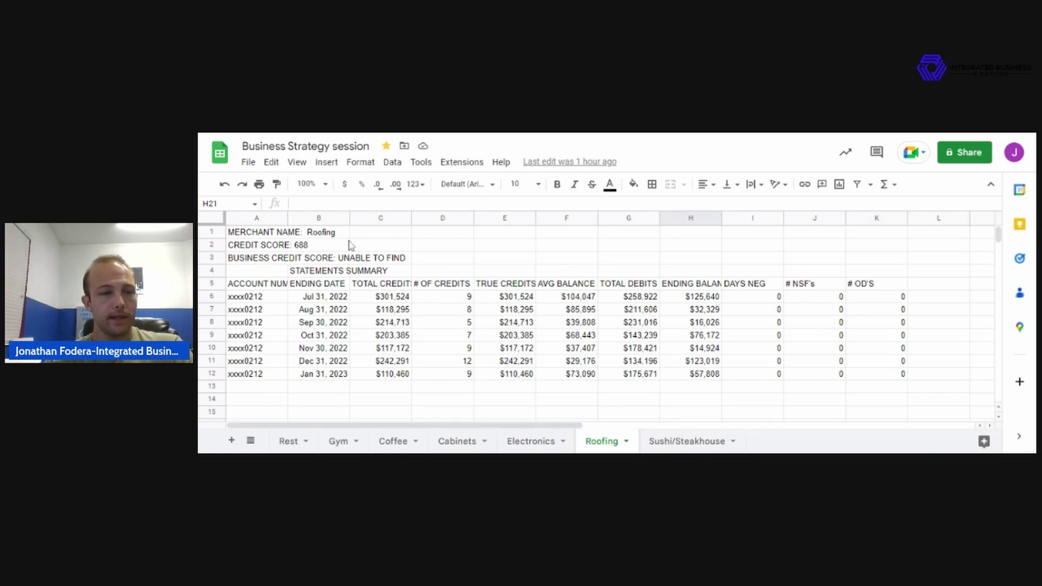
pyautogui.click(212, 245)
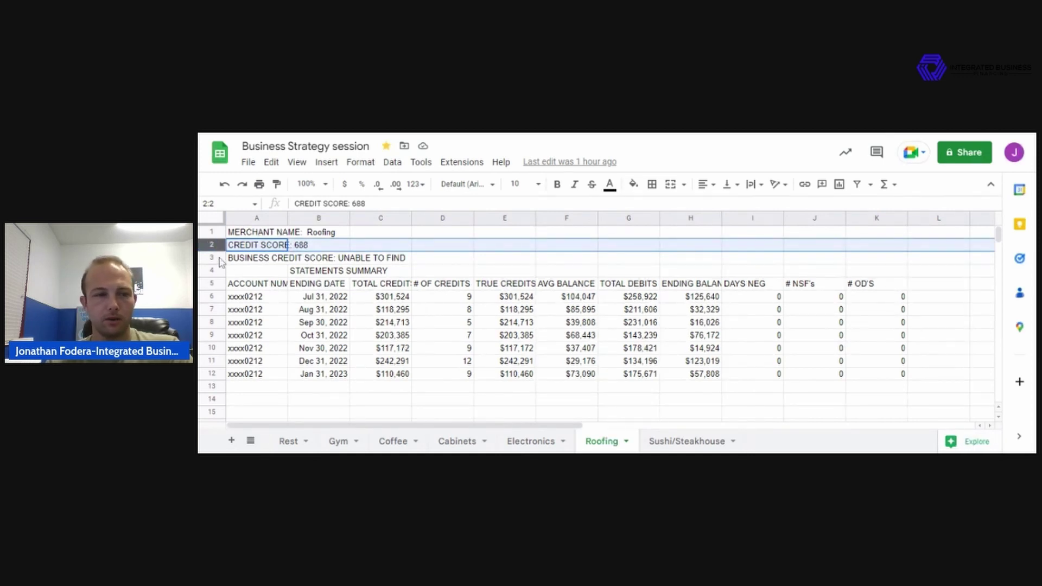
pyautogui.click(216, 259)
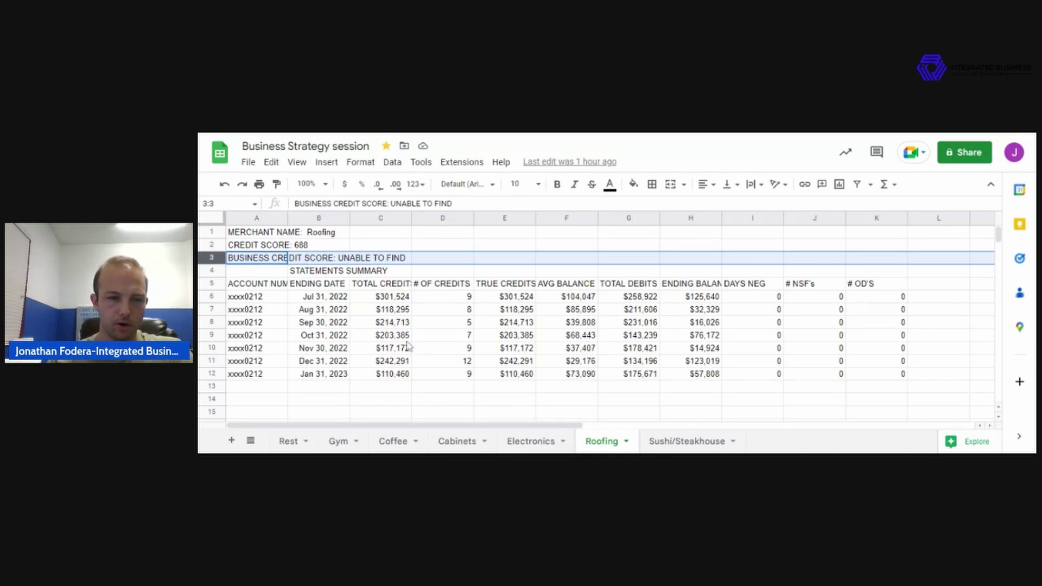
# Step: Compare the roofing merchant's monthly credits, number of credits and average balances with the averages row
pyautogui.click(443, 387)
pyautogui.scroll(-3, 437, 389)
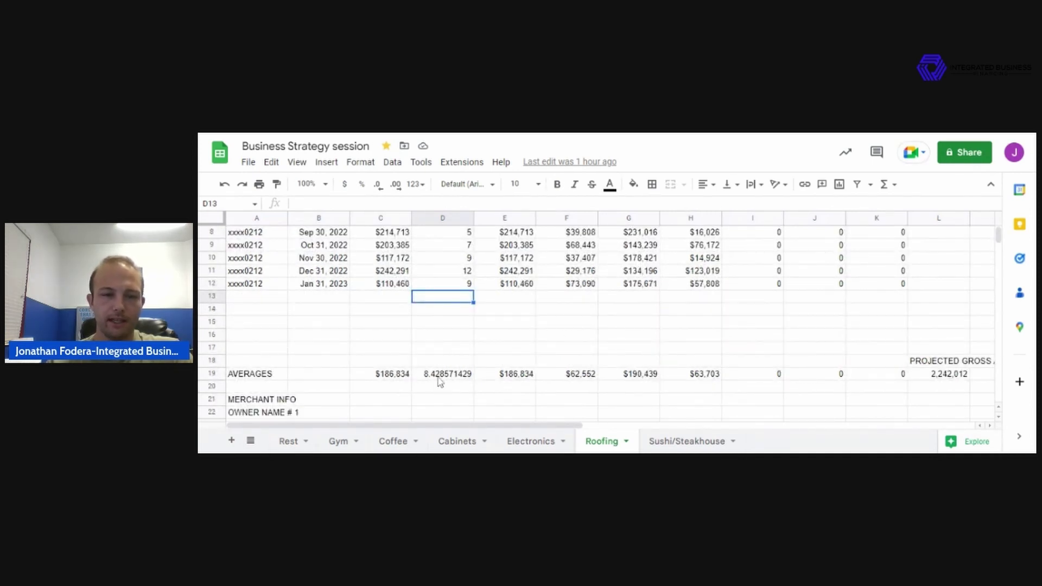
pyautogui.scroll(2, 463, 345)
pyautogui.scroll(1, 461, 341)
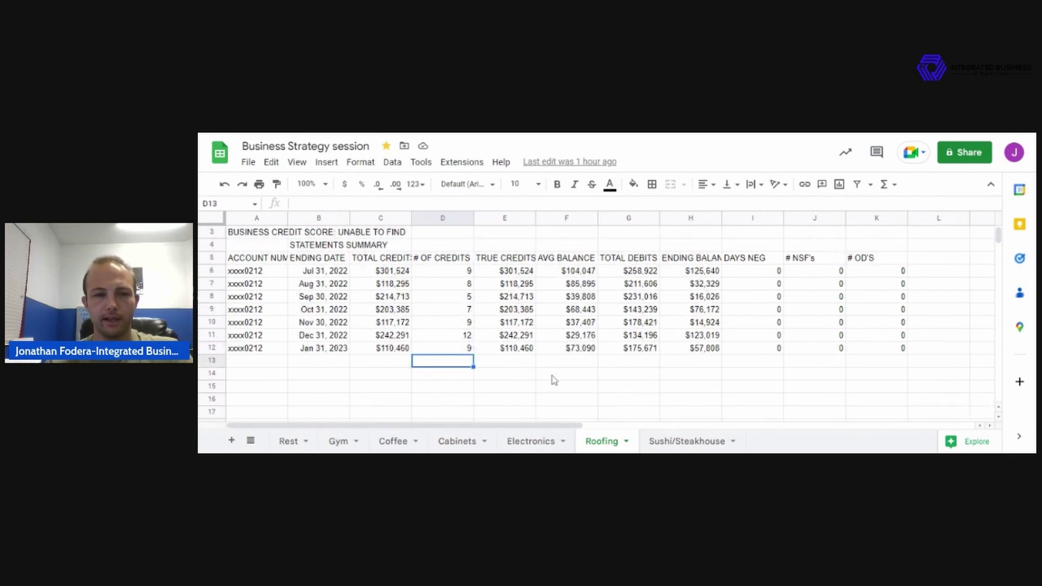
pyautogui.scroll(-1, 552, 374)
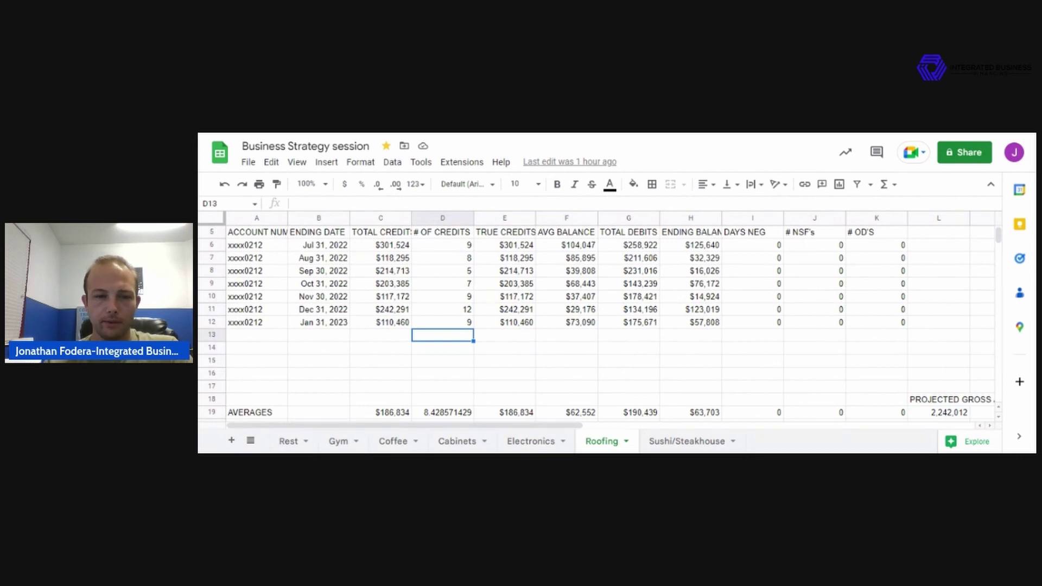
pyautogui.scroll(1, 581, 368)
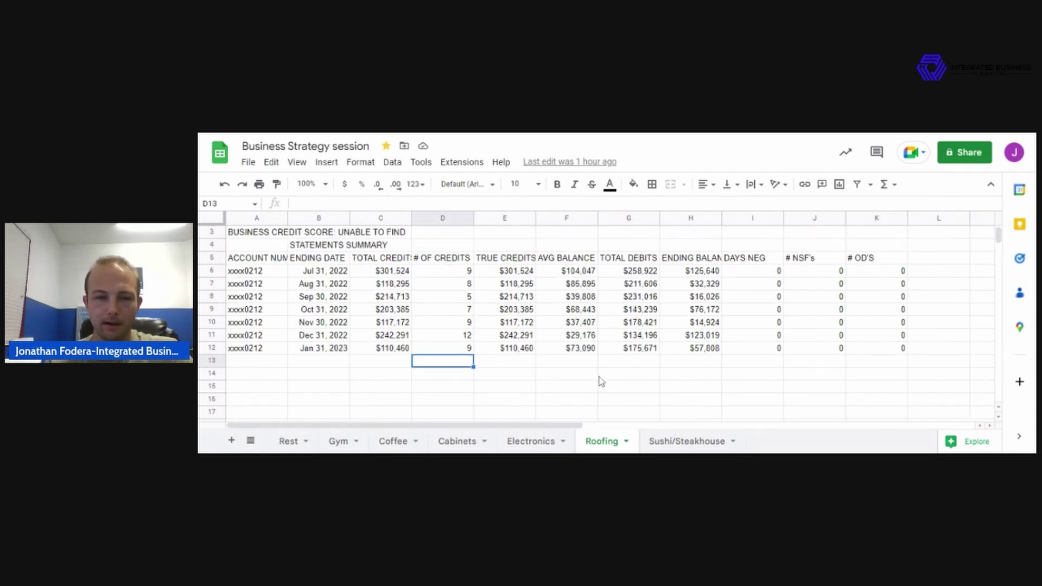
pyautogui.scroll(-2, 603, 386)
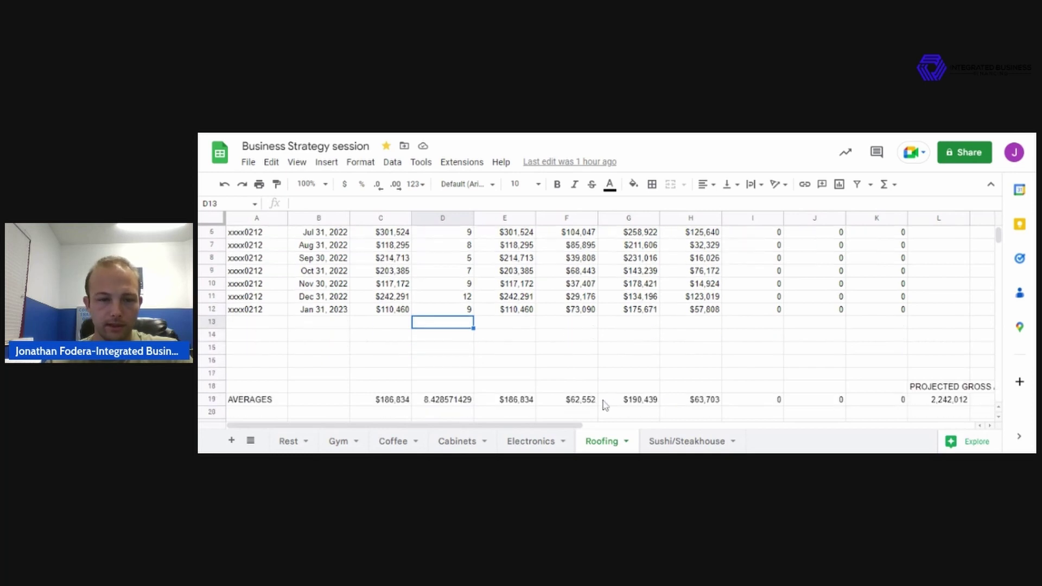
pyautogui.scroll(2, 640, 355)
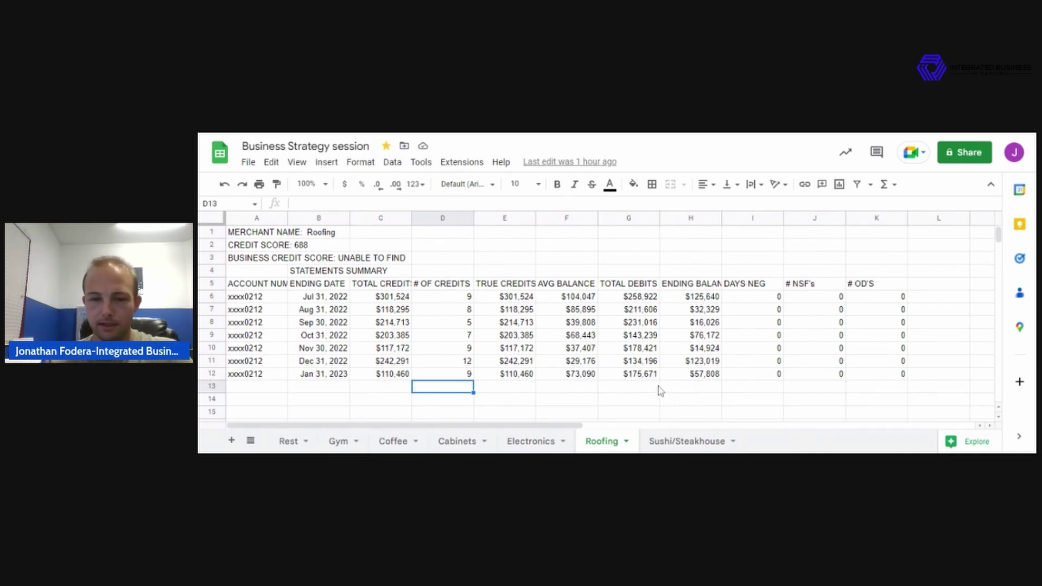
# Step: Review the roofing merchant's info, highlight the Retail Capital weekly payment note in row 32, and return to the statements summary
pyautogui.scroll(-4, 660, 392)
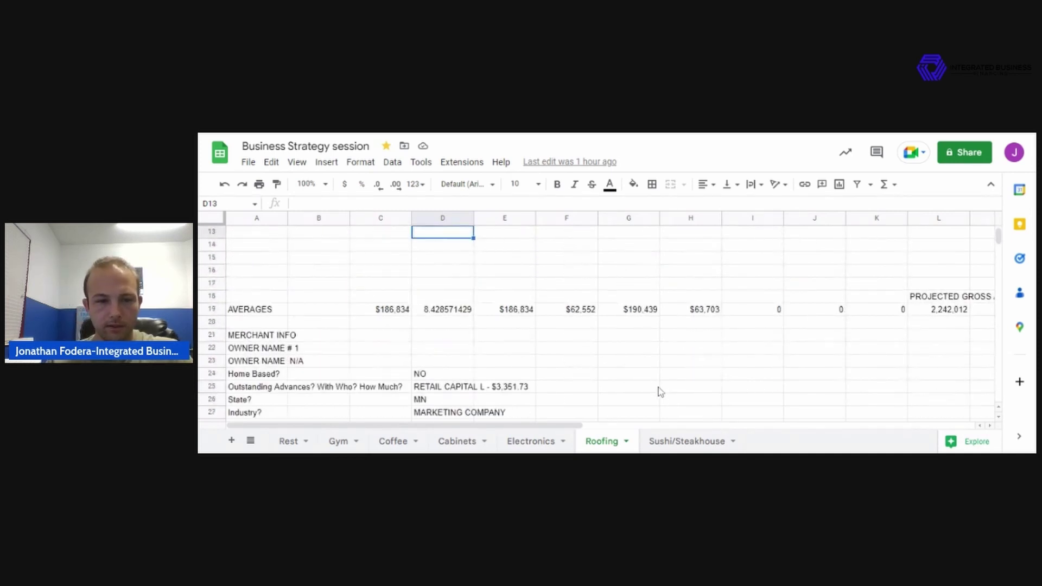
pyautogui.scroll(-2, 660, 392)
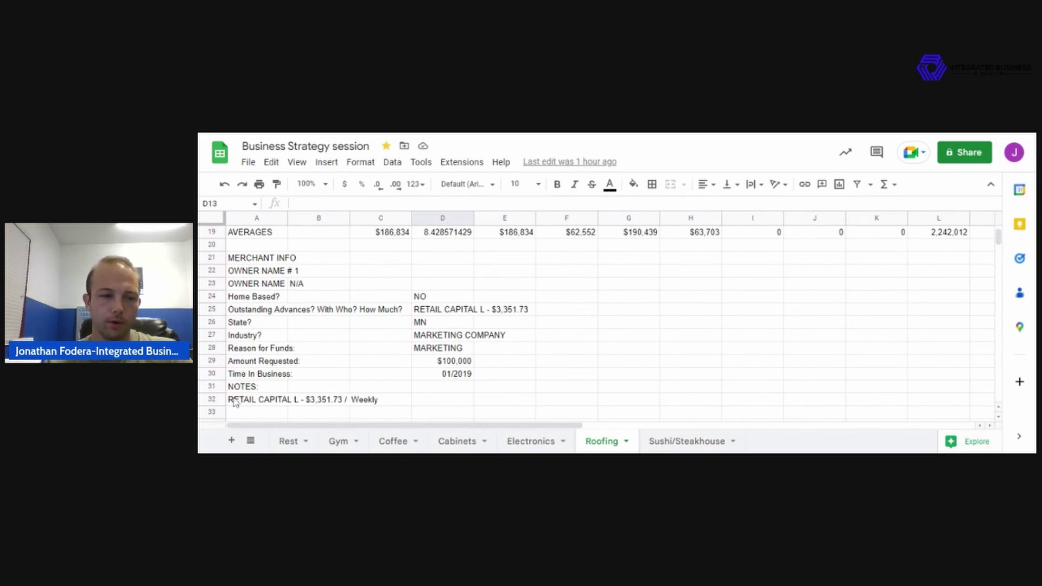
pyautogui.click(216, 401)
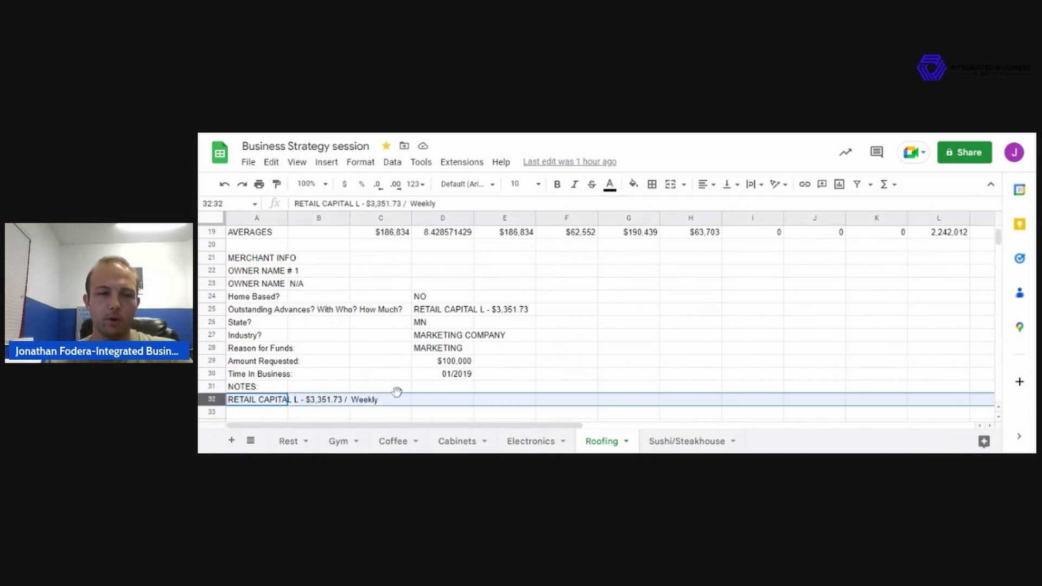
pyautogui.scroll(6, 638, 366)
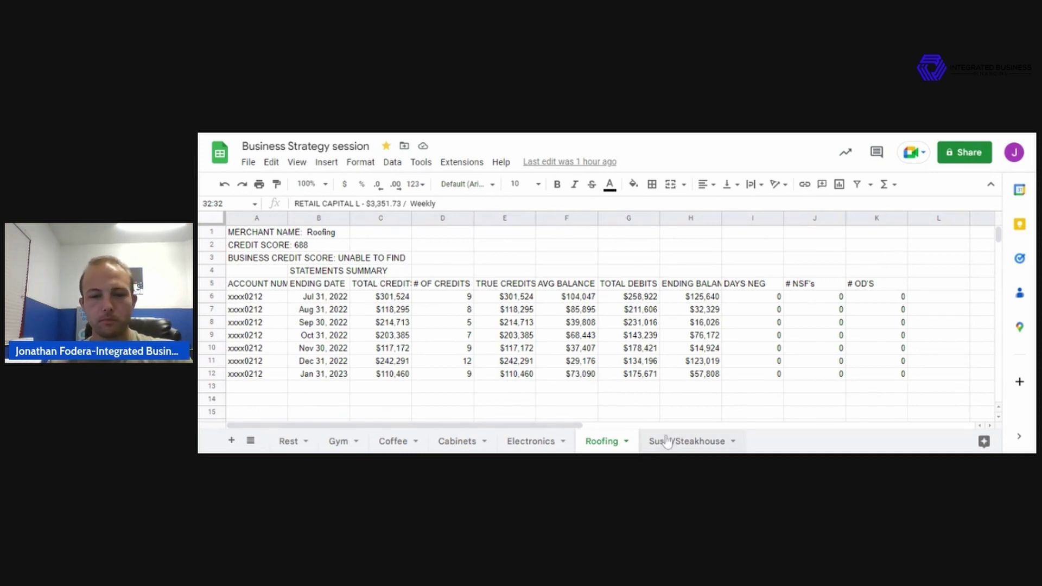
# Step: Switch to the Sushi/Steakhouse sheet, highlight the total credits and number of credits columns, and compare them with the averages row
pyautogui.click(644, 440)
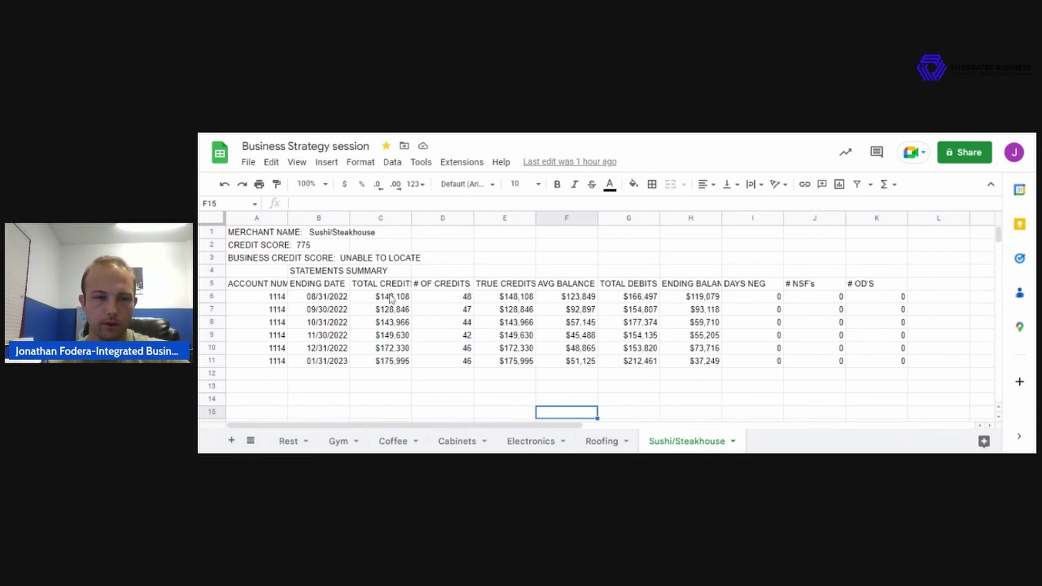
pyautogui.click(390, 217)
pyautogui.click(437, 218)
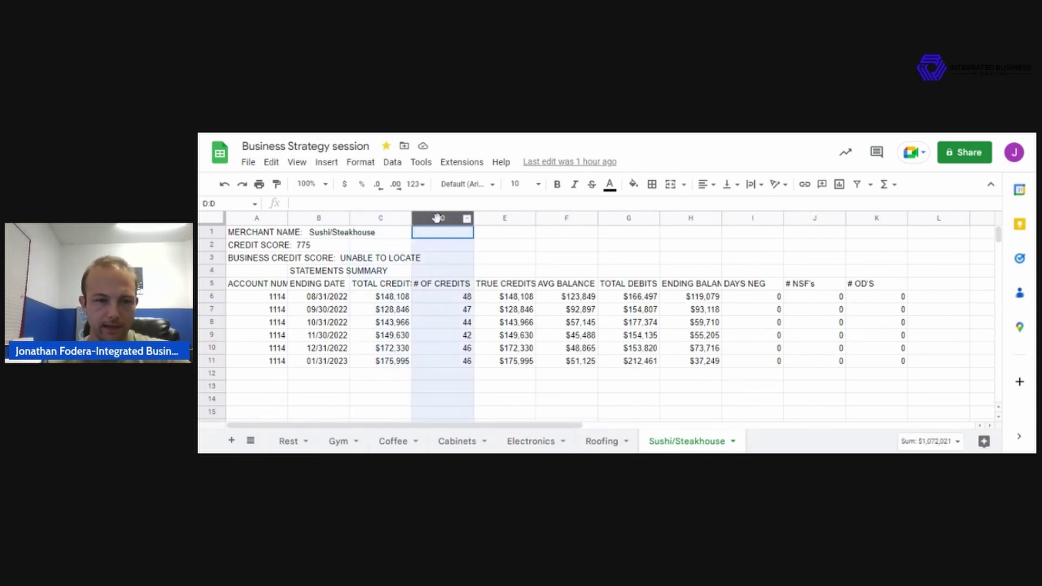
pyautogui.scroll(-2, 519, 379)
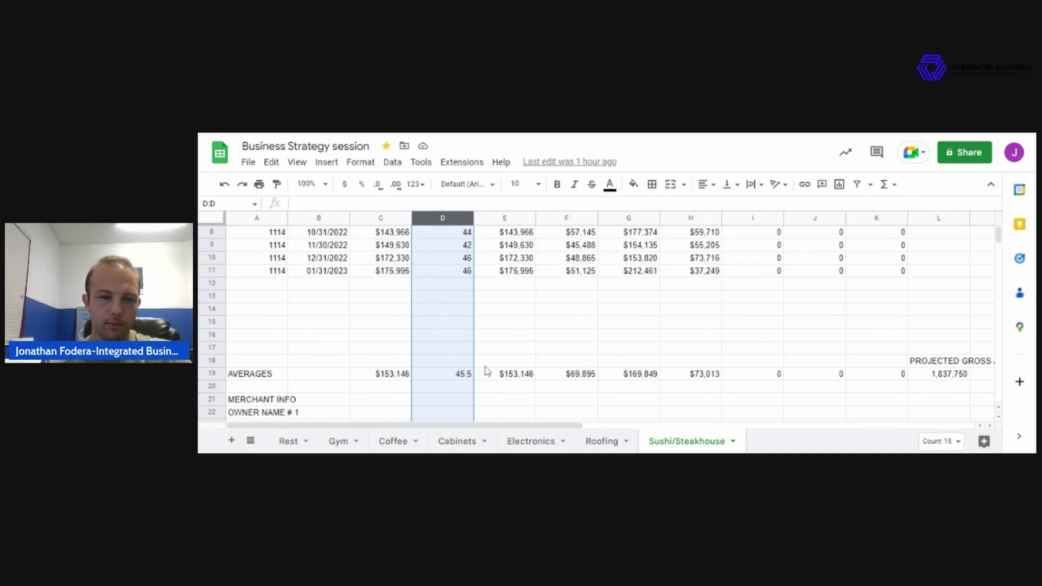
pyautogui.scroll(1, 413, 329)
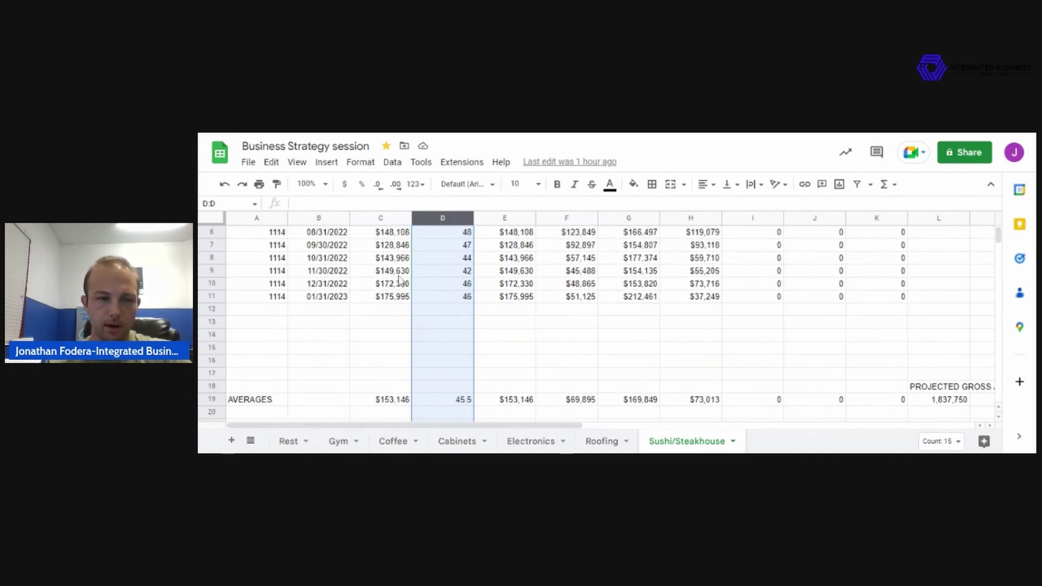
pyautogui.scroll(1, 400, 280)
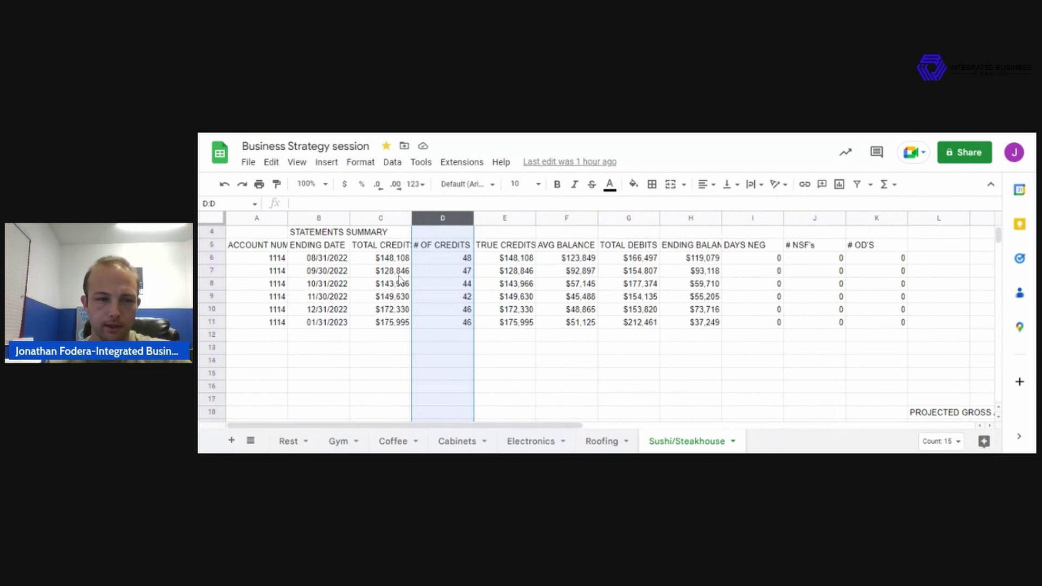
# Step: Clear the column highlight and check the sushi/steakhouse merchant's monthly balances against the averages row
pyautogui.click(591, 352)
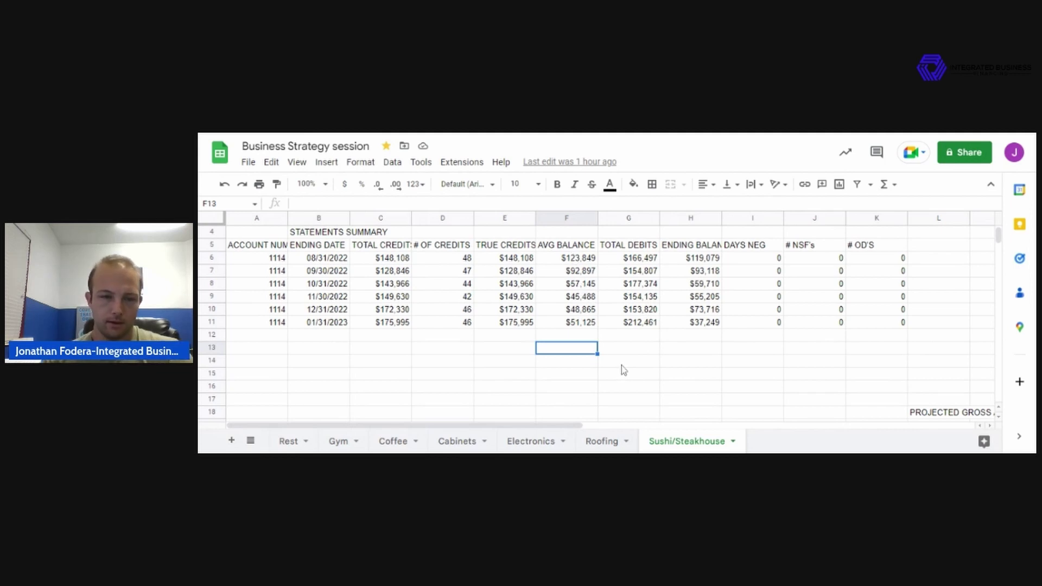
pyautogui.scroll(-2, 623, 370)
pyautogui.scroll(2, 623, 370)
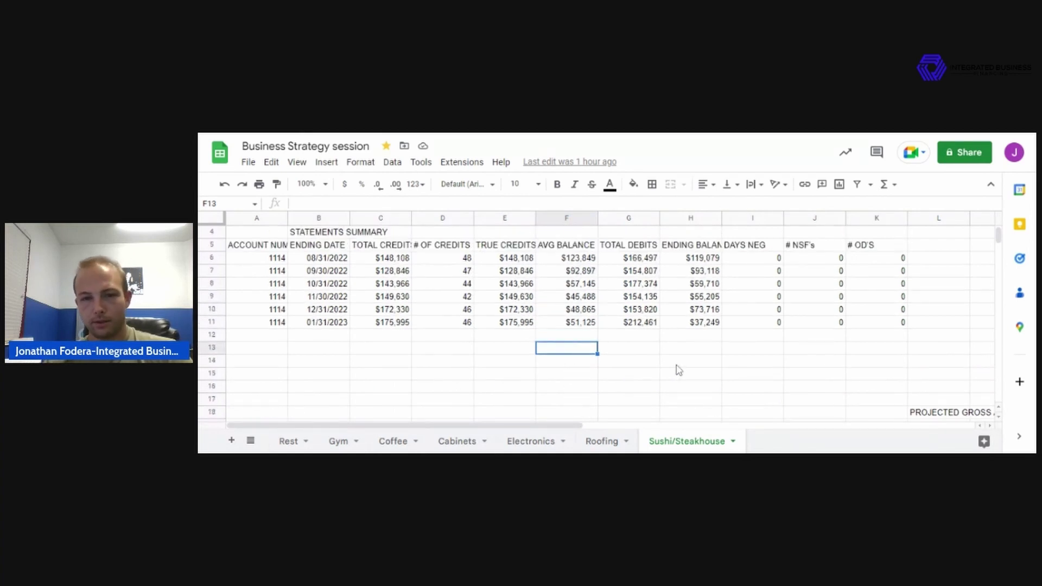
# Step: Review the sushi/steakhouse merchant's outstanding advances, industry, reason for funds, amount requested and time in business, and return to the statements summary
pyautogui.scroll(-3, 709, 360)
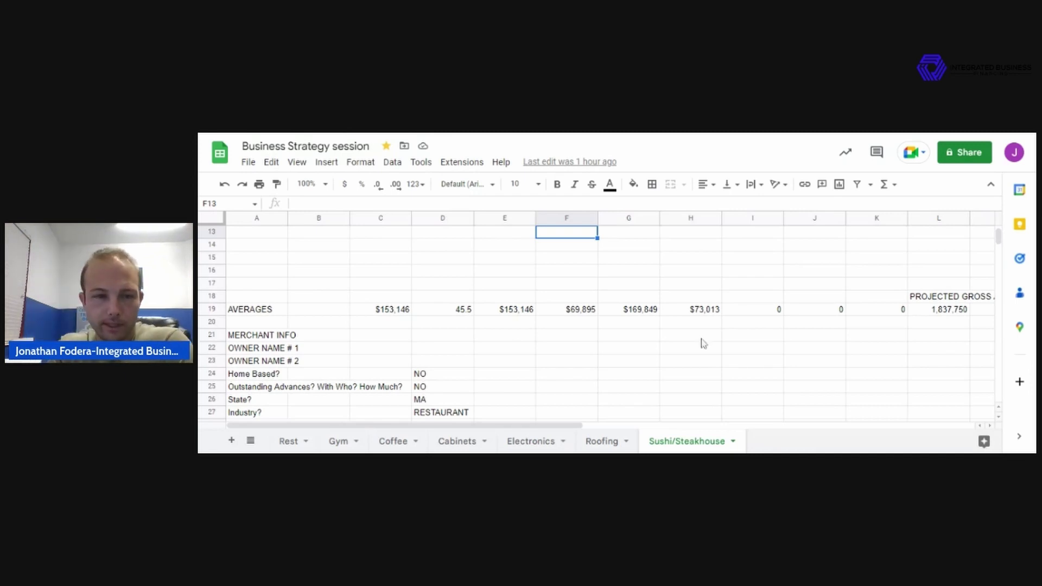
pyautogui.click(549, 346)
pyautogui.scroll(-1, 484, 358)
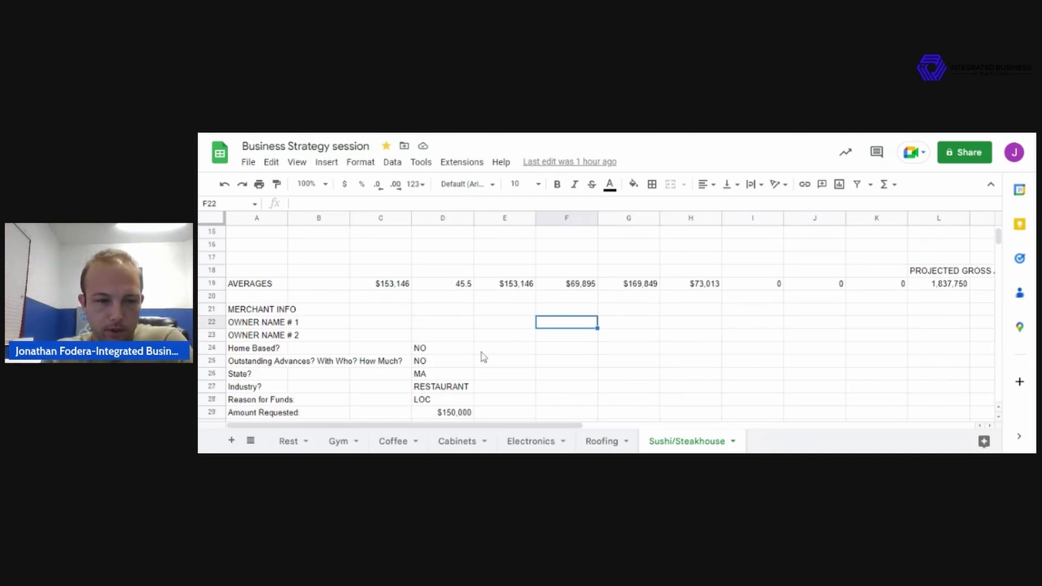
pyautogui.scroll(-3, 502, 359)
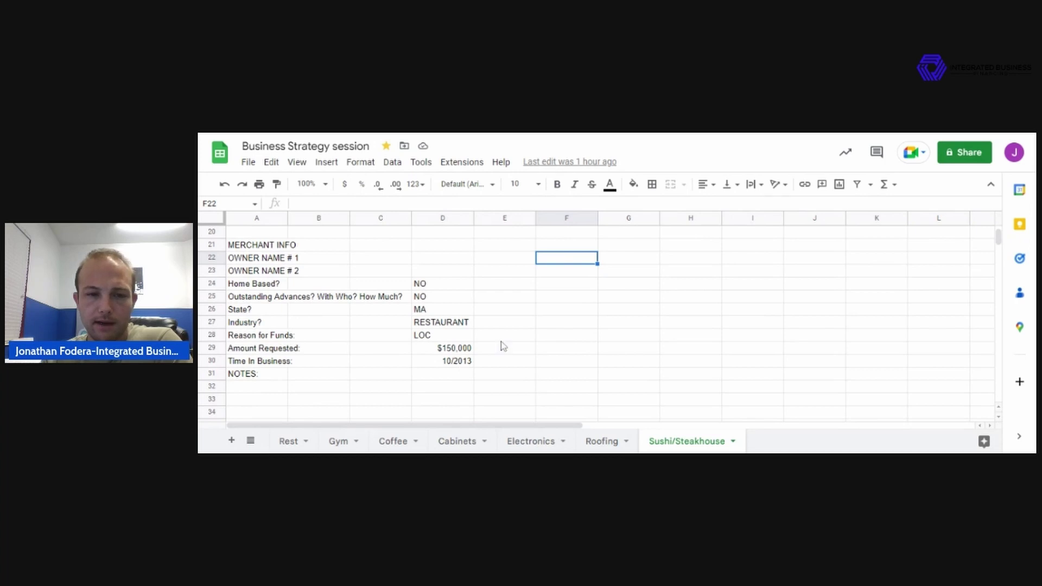
pyautogui.scroll(10, 515, 340)
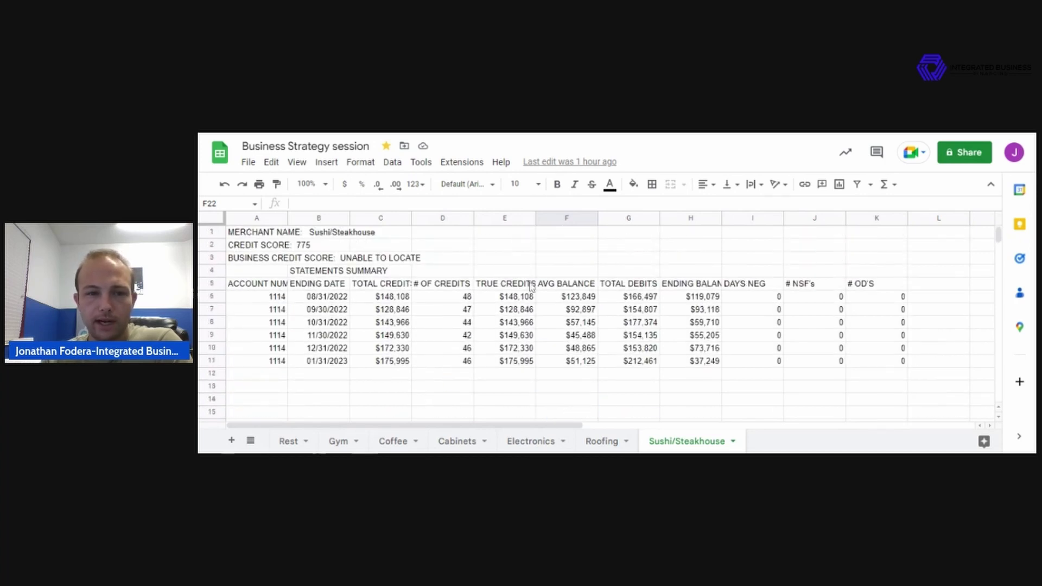